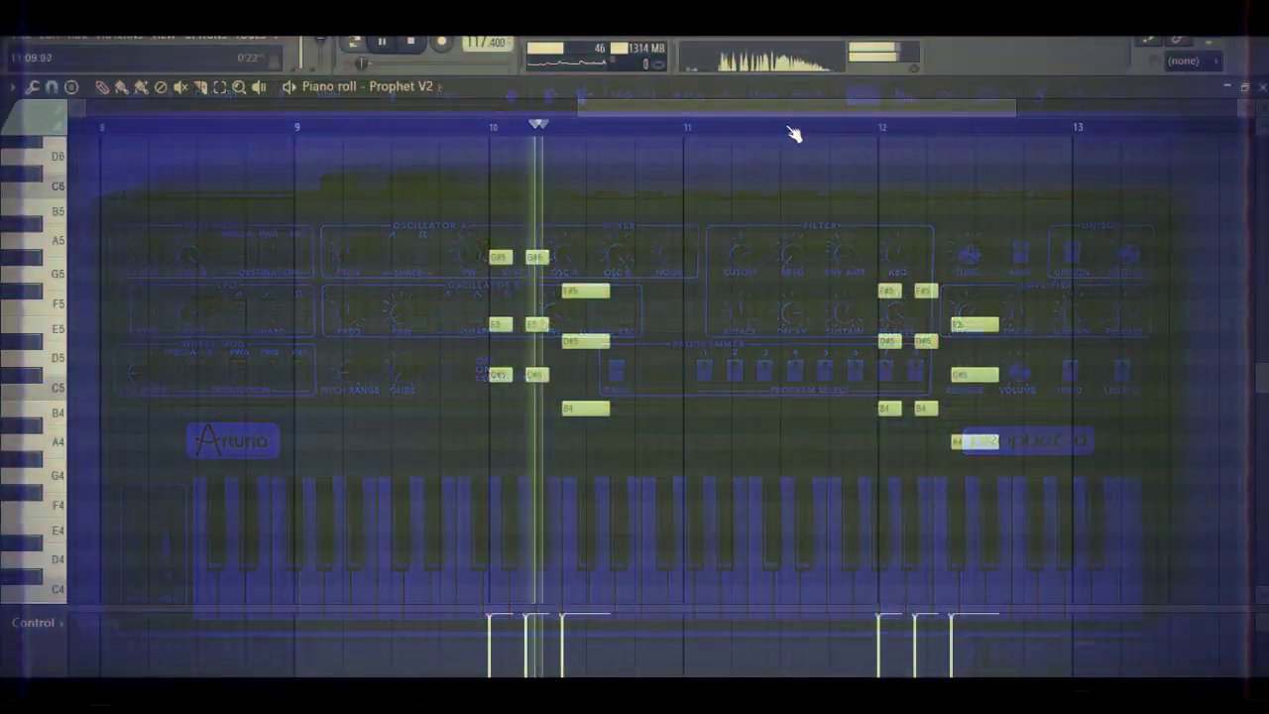
Review the note patterns of the Prophet V2 and Prophet V2 #2 parts in the piano roll during playback.
scroll(794, 132, down, 3)
drag(791, 102, 902, 137)
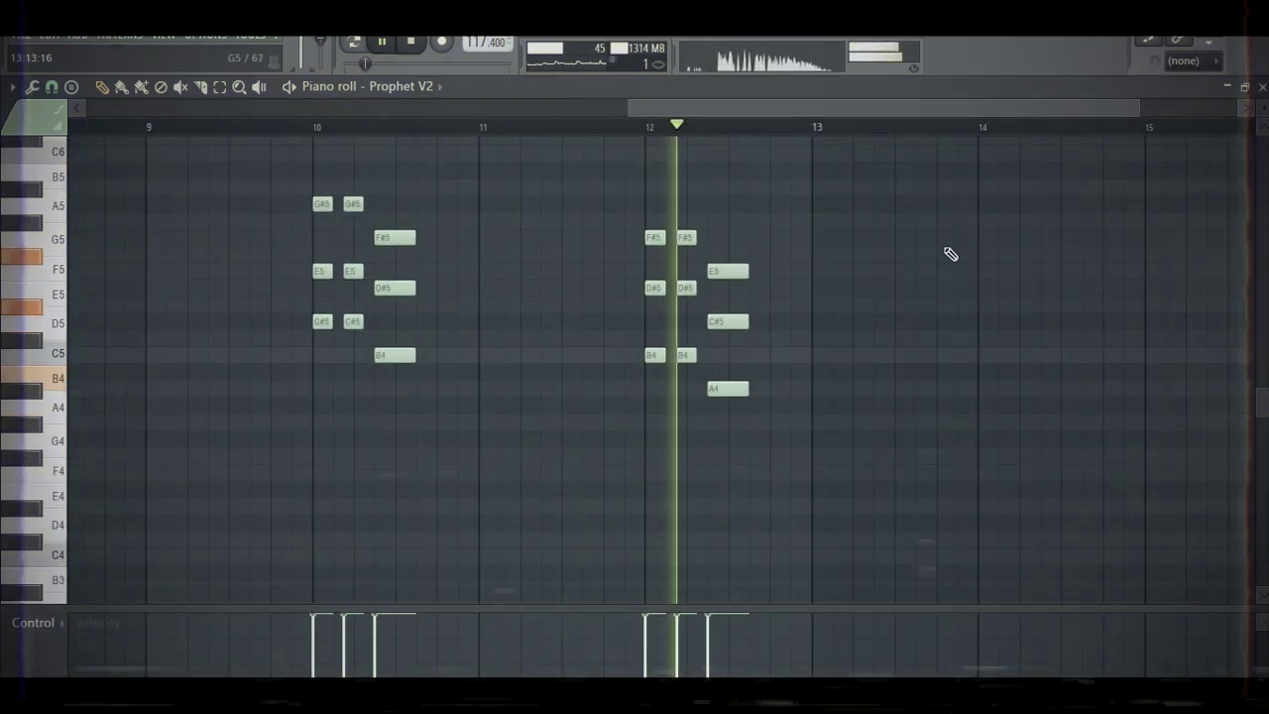
scroll(962, 258, down, 2)
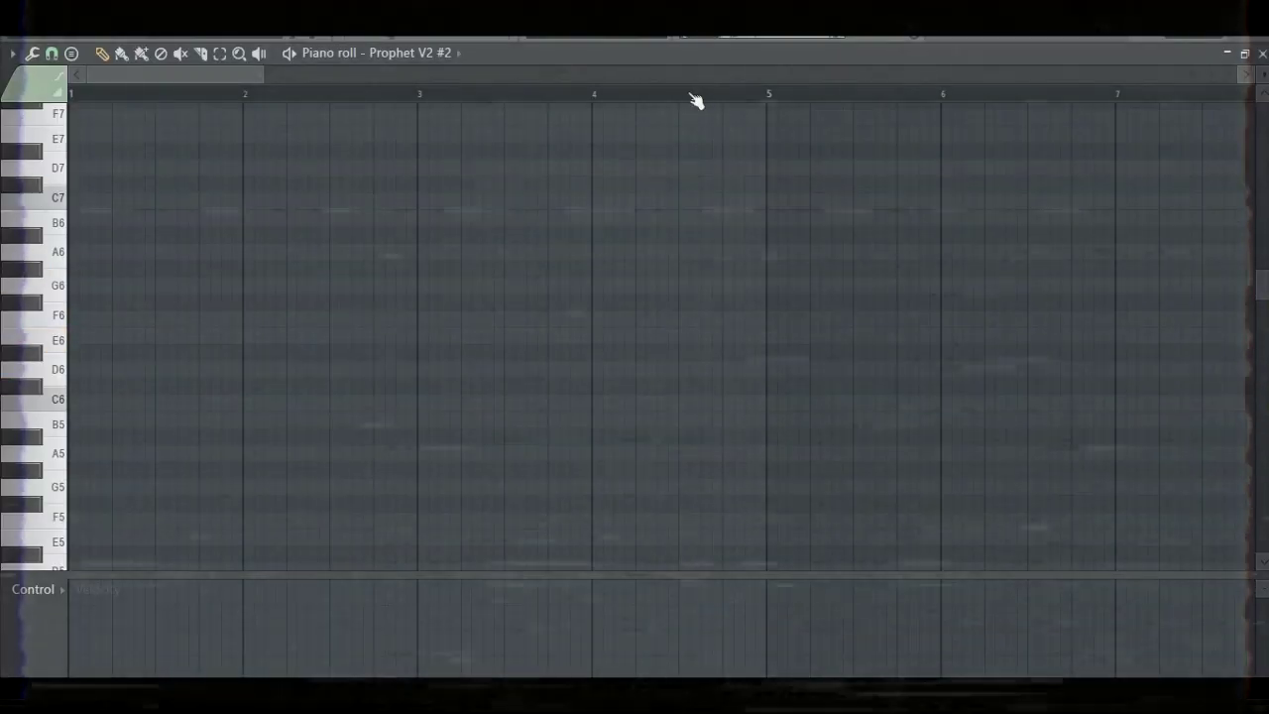
scroll(694, 103, down, 5)
scroll(1150, 97, up, 6)
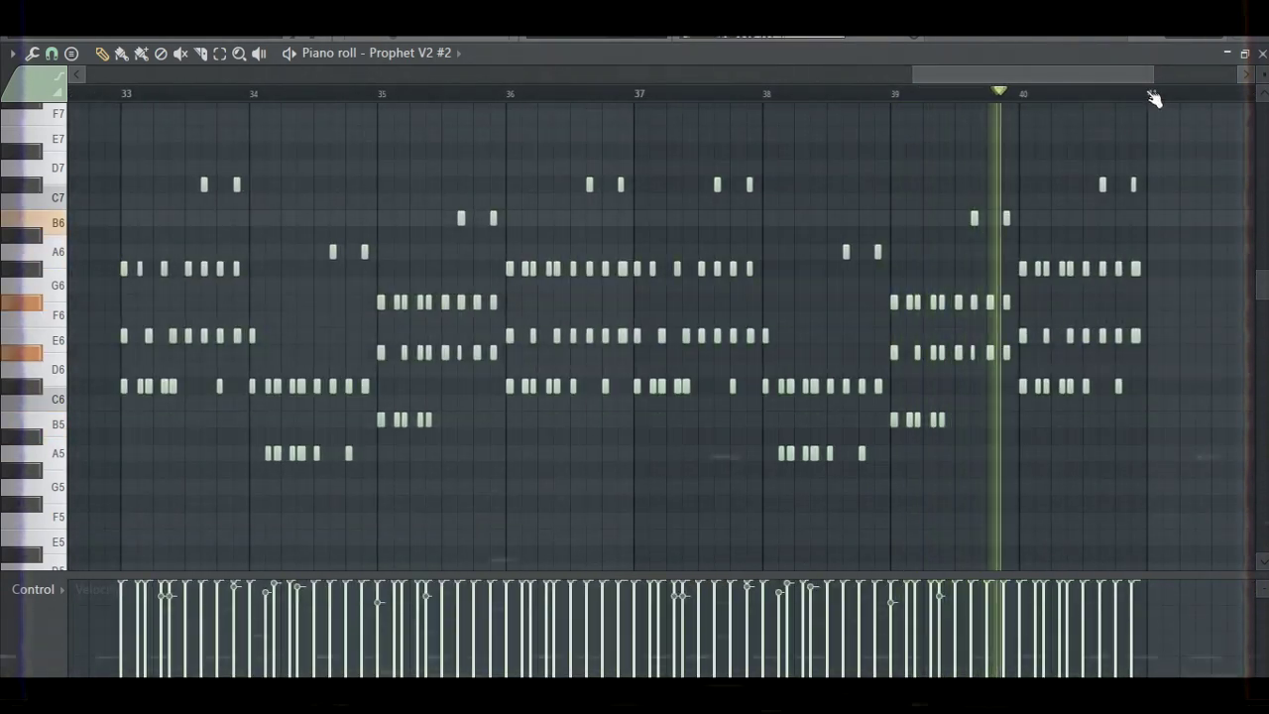
scroll(1153, 96, down, 3)
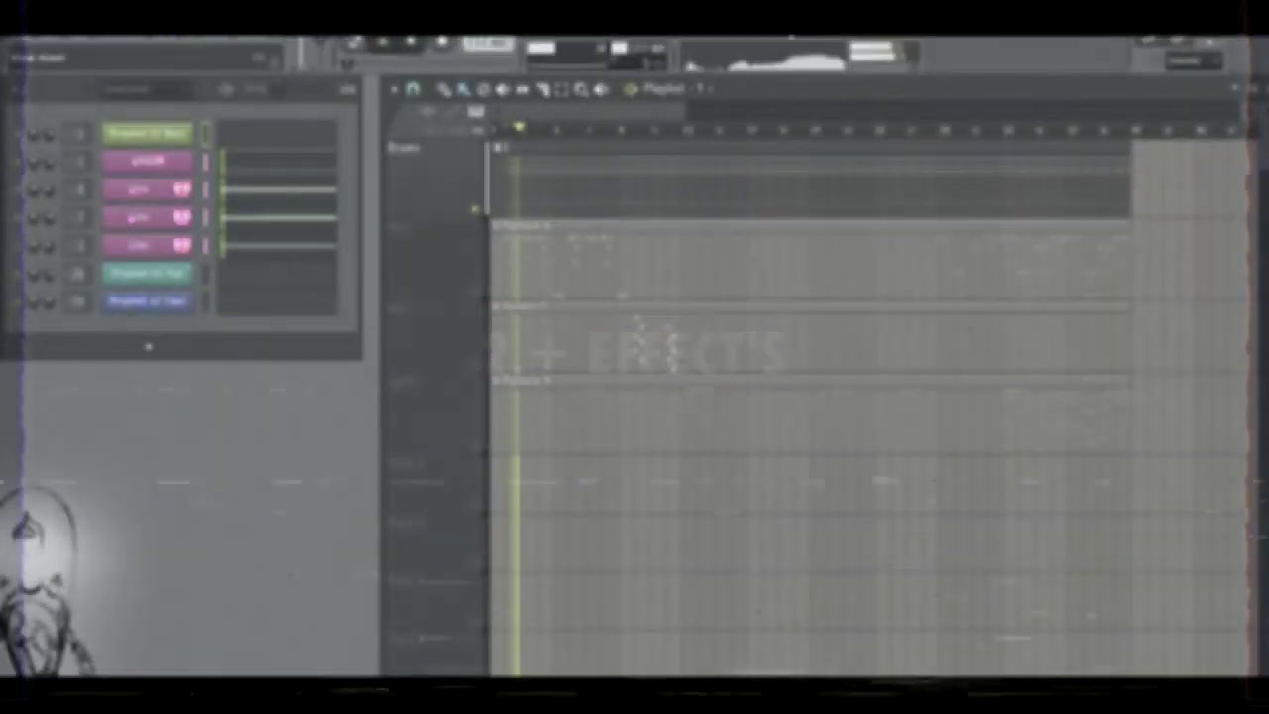
Add bx_console SSL 4000 E to the first effect slot of the Kick mixer track and adjust its low-mid gain.
key(F9)
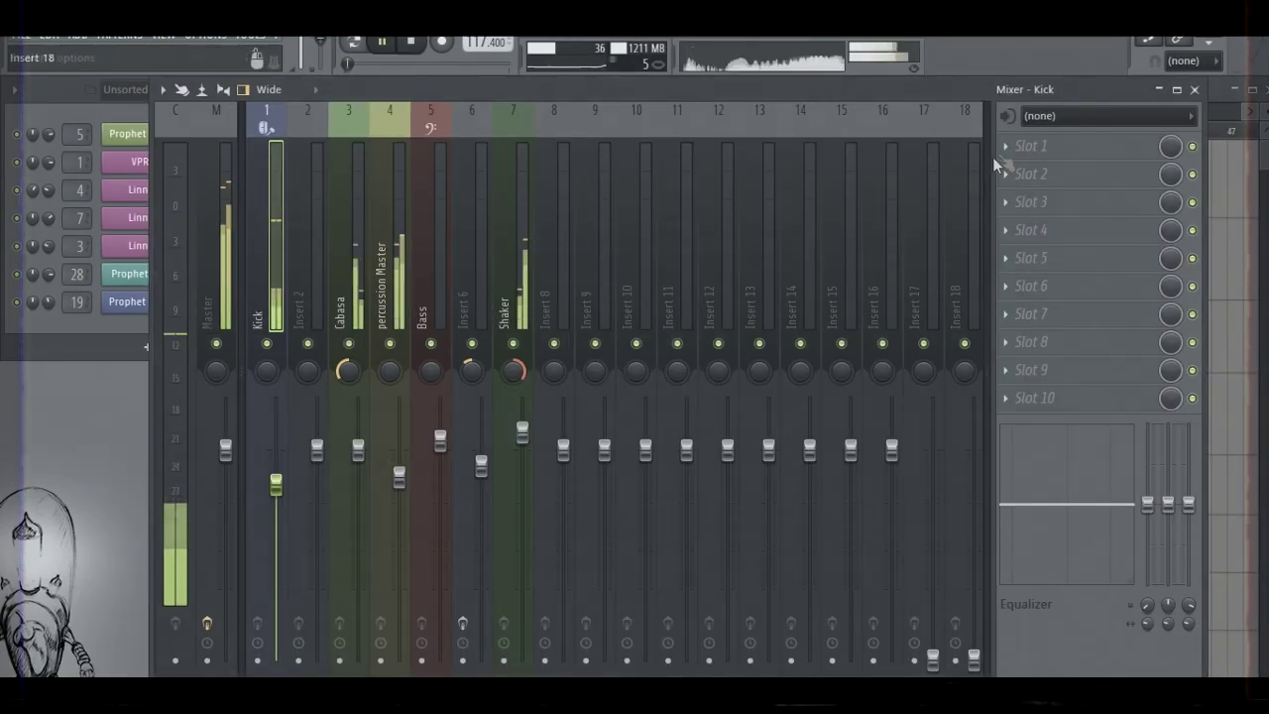
click(1031, 145)
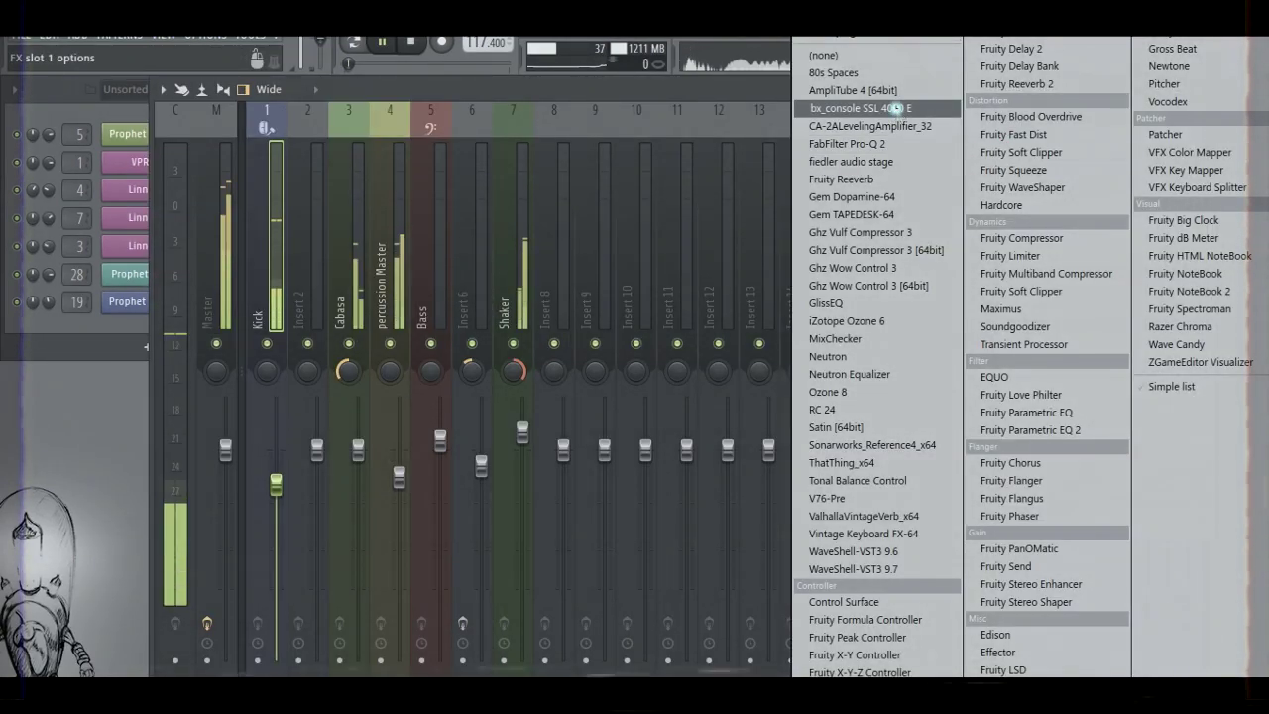
click(897, 113)
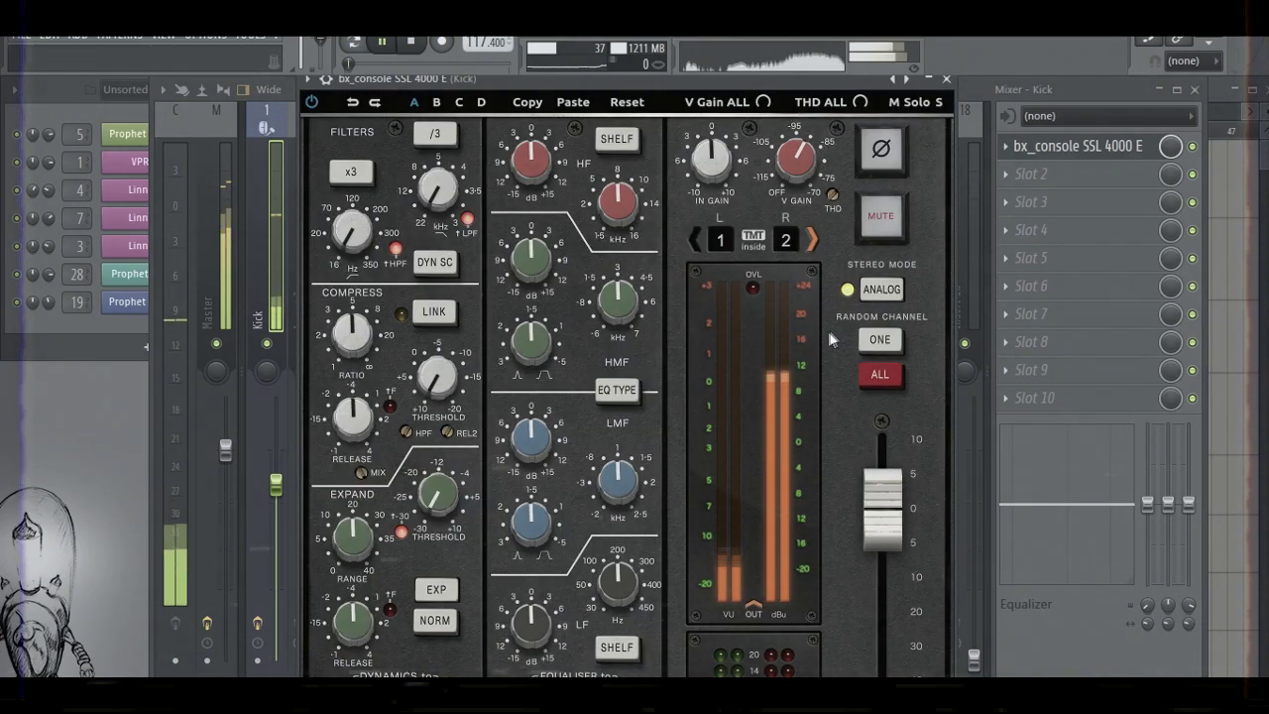
drag(755, 79, 744, 74)
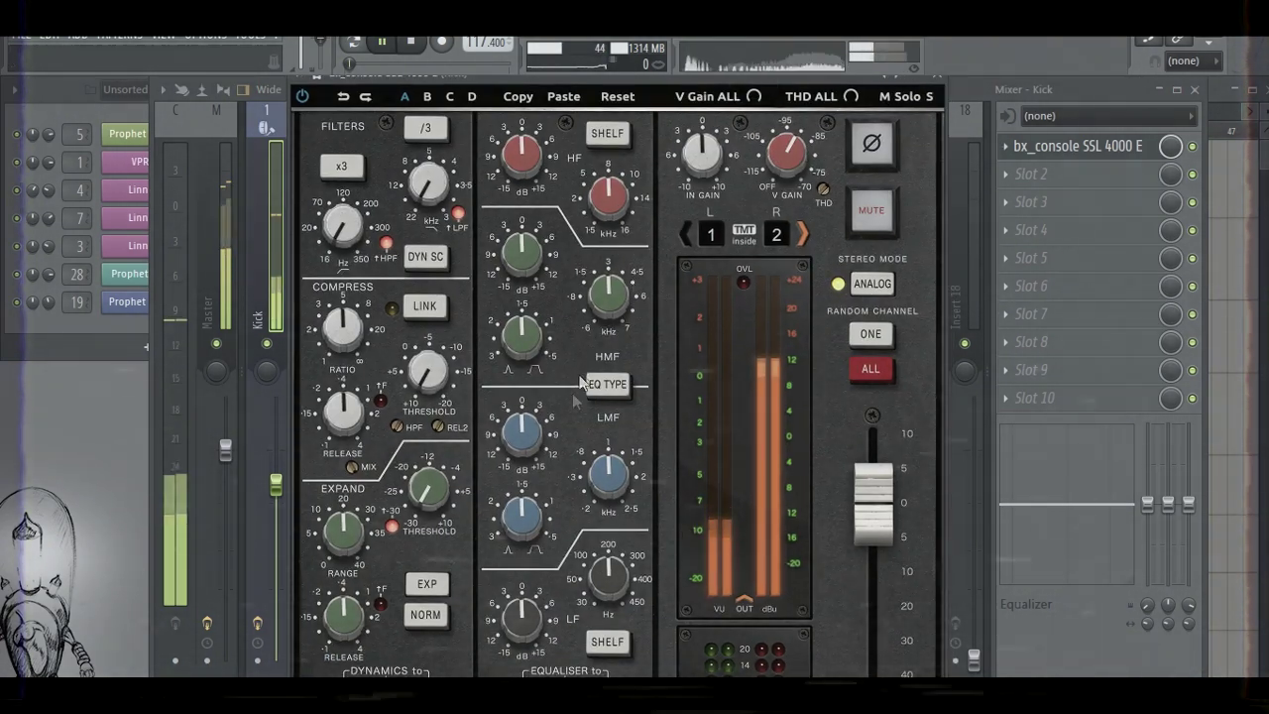
mouse_move(526, 436)
mouse_down()
mouse_move(514, 410)
mouse_move(512, 441)
mouse_up()
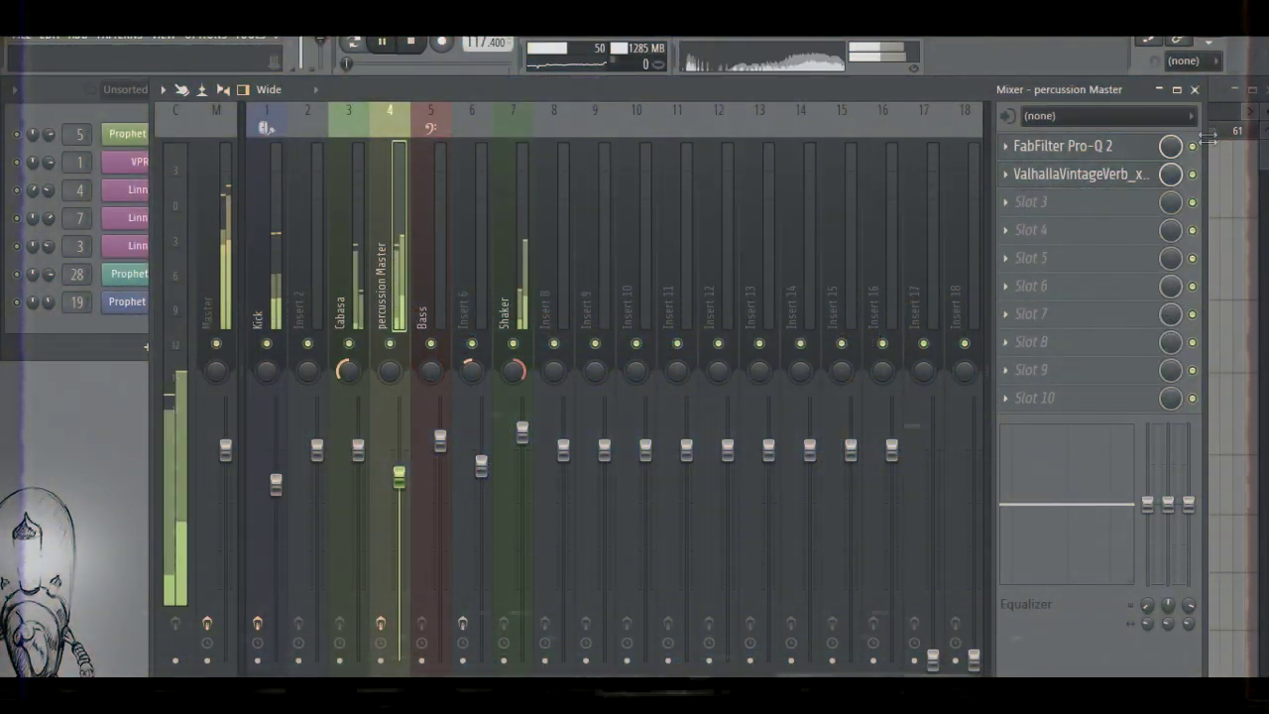
click(1195, 91)
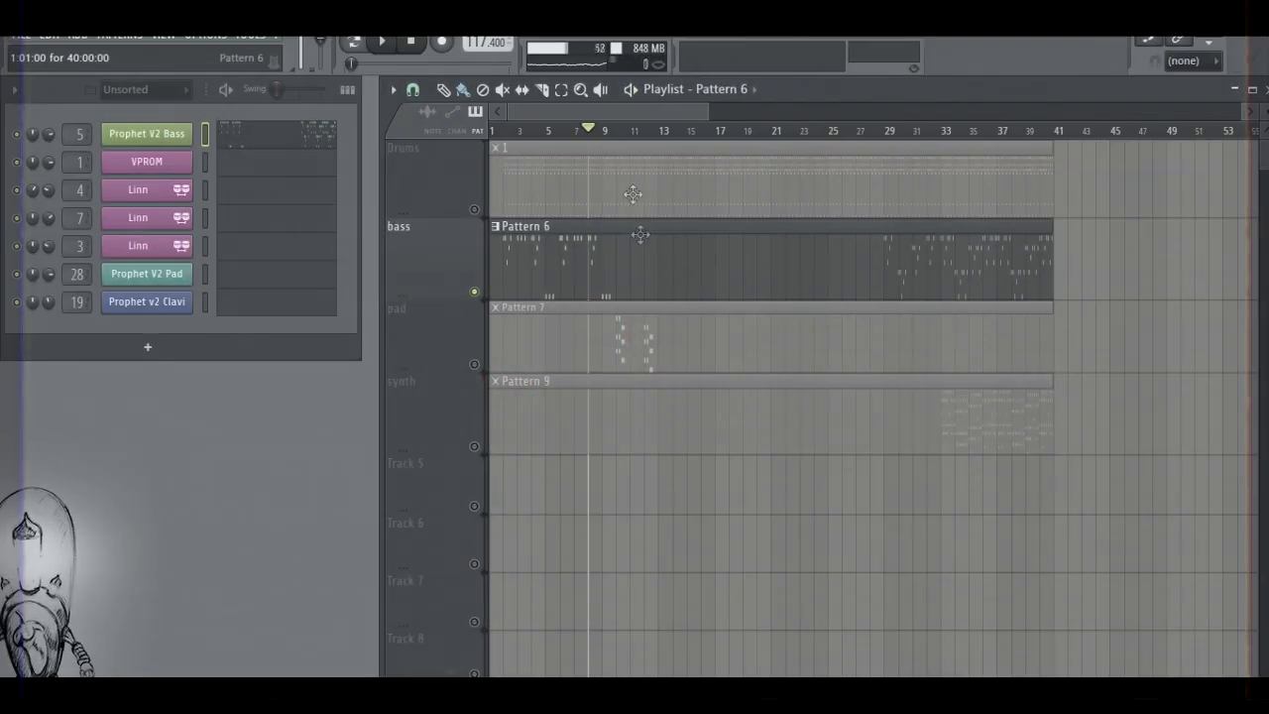
Review the full Prophet V2 Bass part in the piano roll and play it back from bar 11.
key(space)
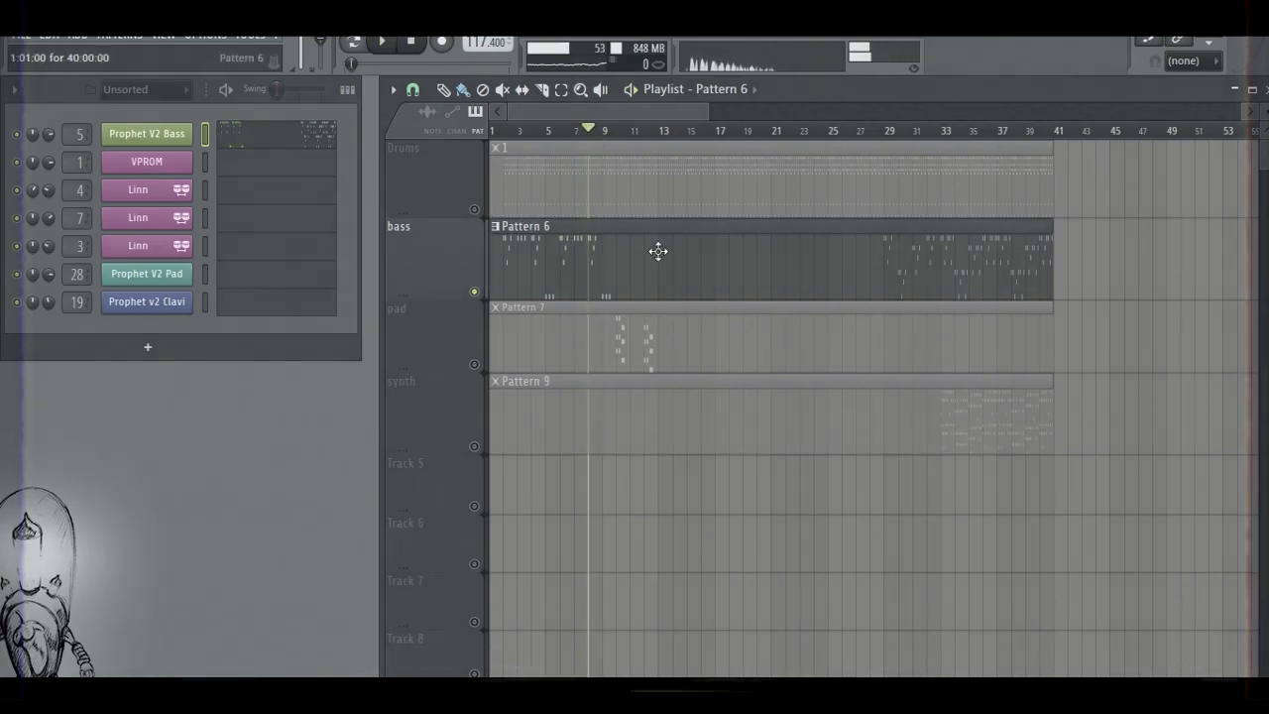
click(317, 141)
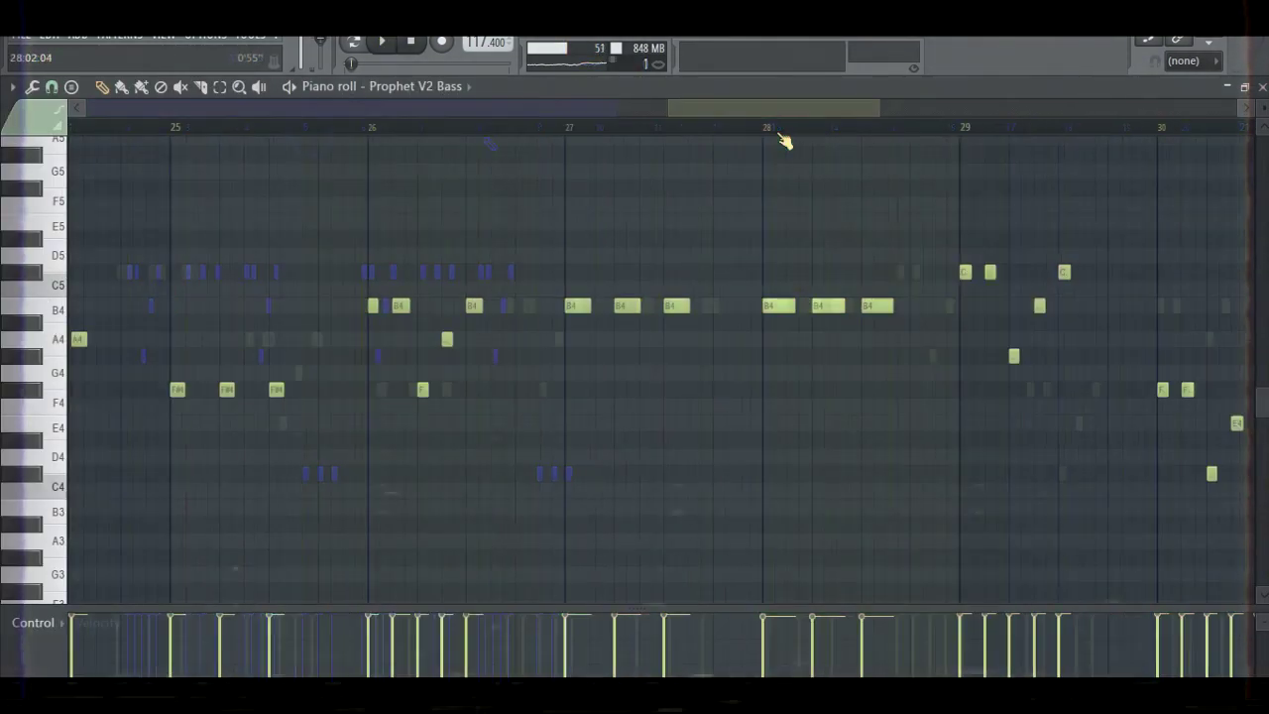
scroll(784, 142, down, 5)
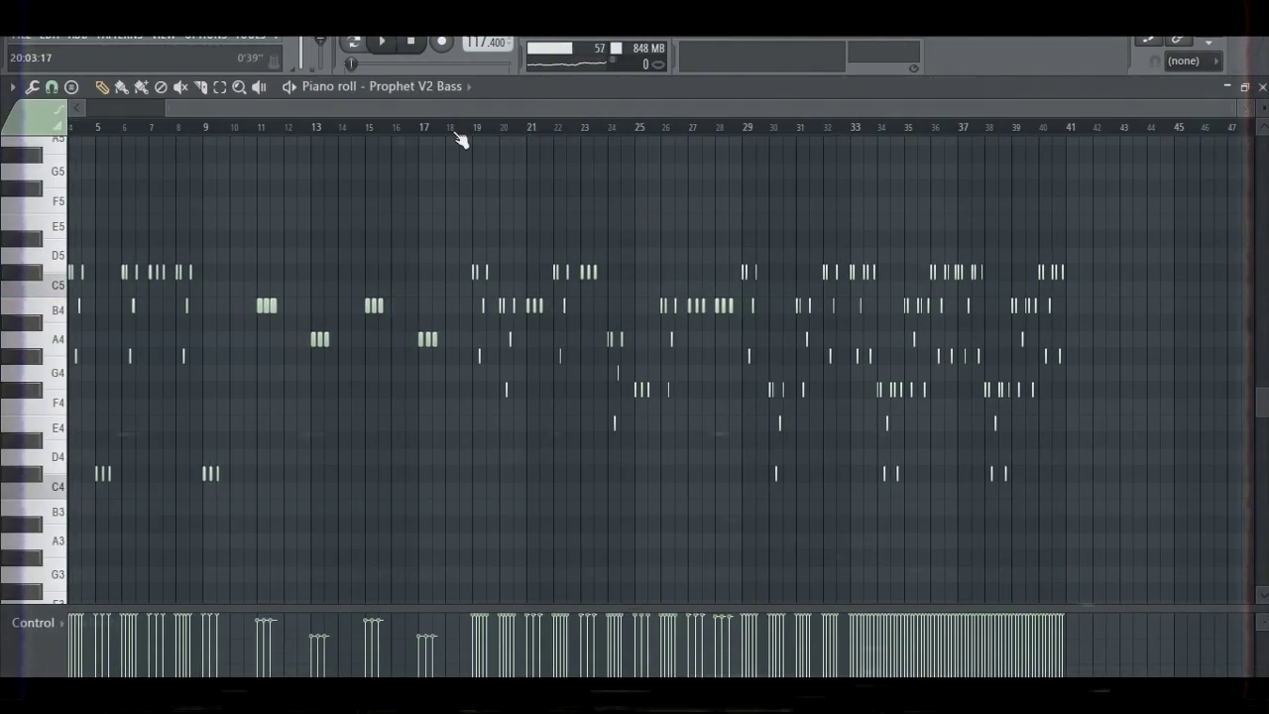
scroll(351, 136, up, 5)
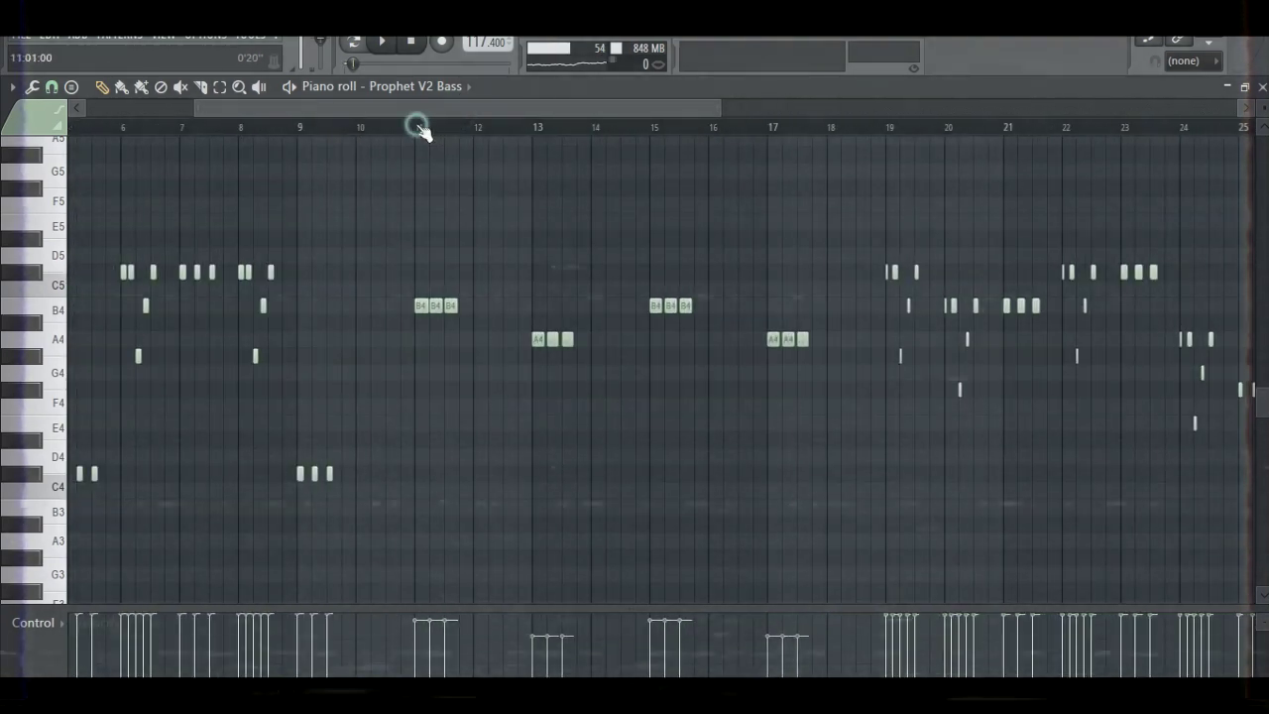
click(422, 132)
scroll(426, 134, down, 5)
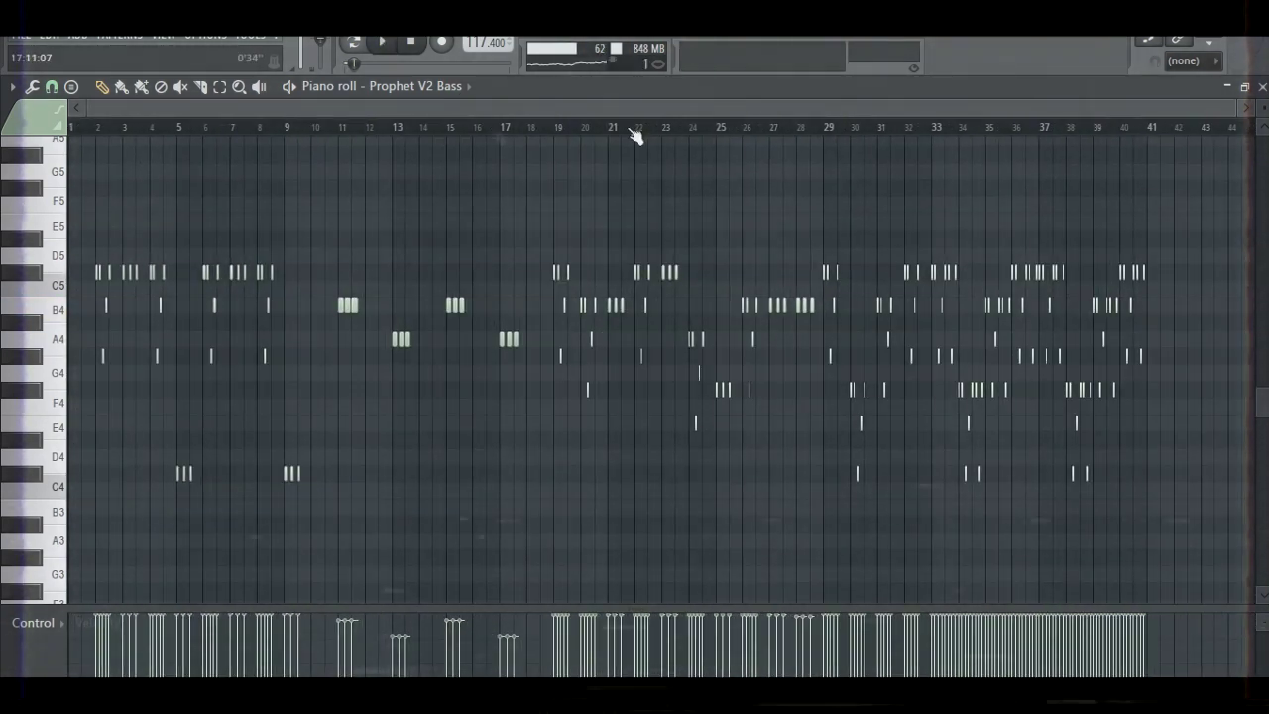
key(F5)
key(F6)
key(space)
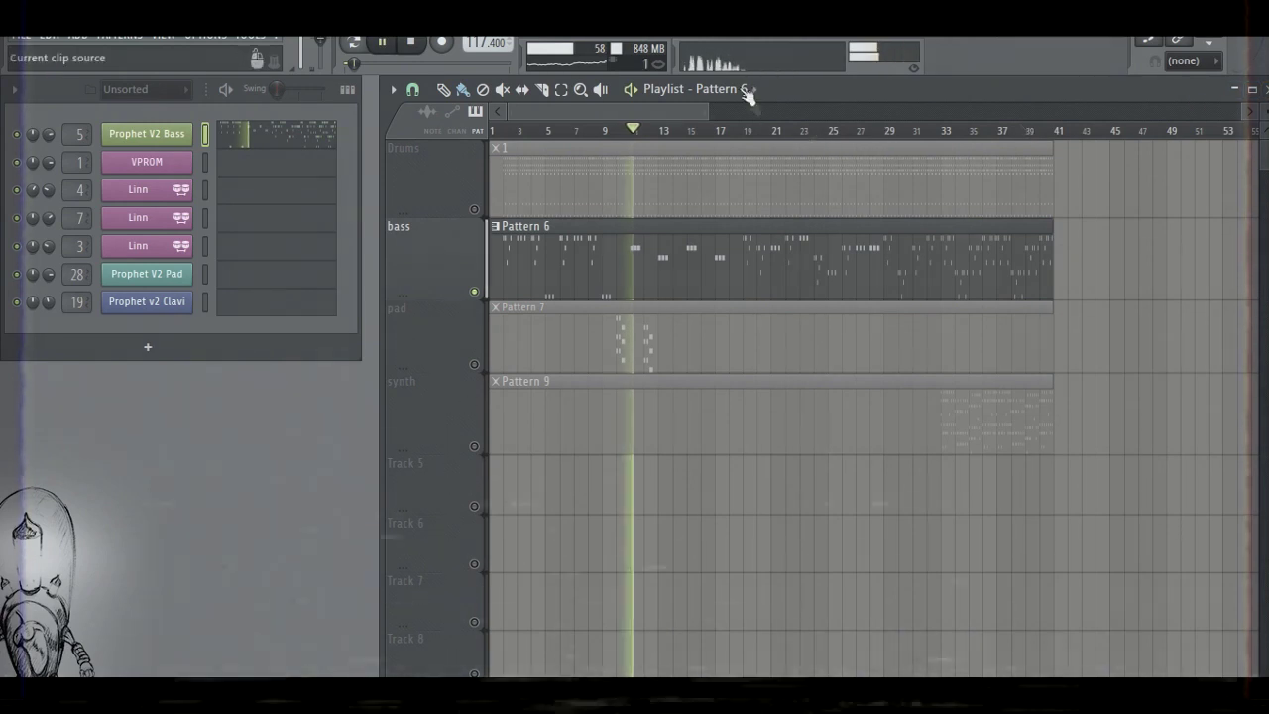
Add Fruity Delay 2 to the first effect slot of the Bass mixer track and choose a preset value for its delay time.
key(F9)
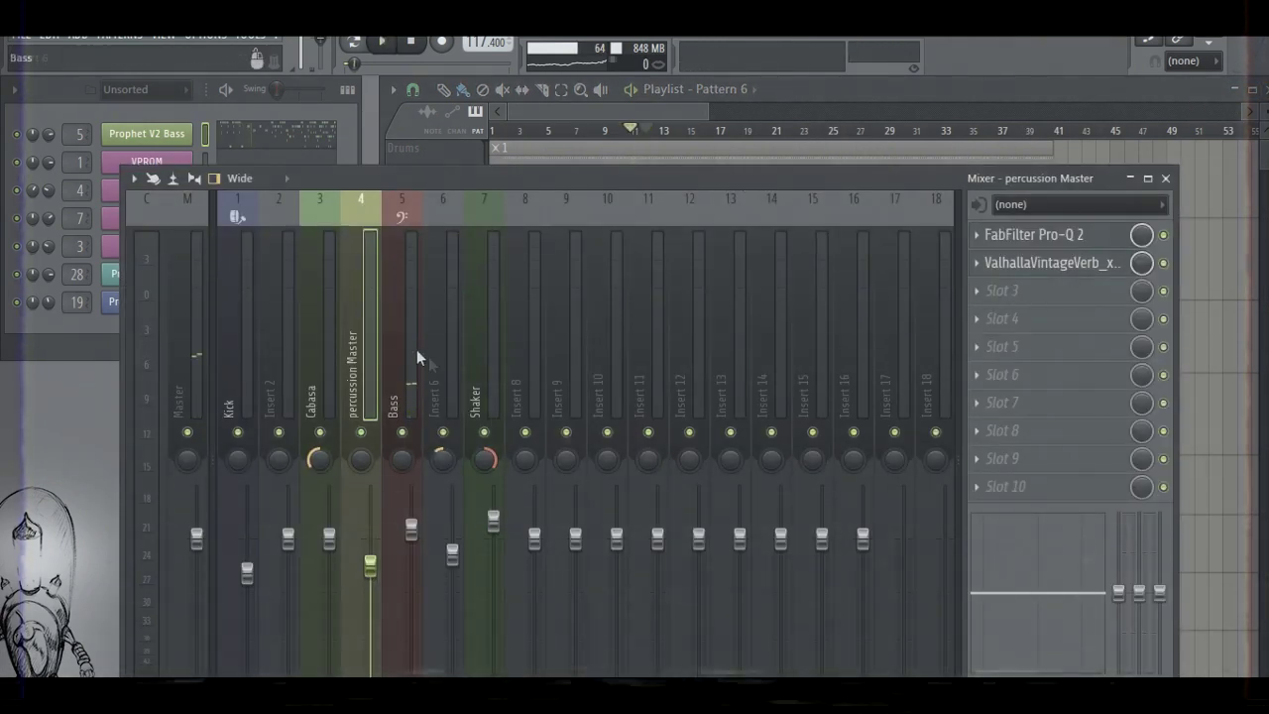
click(406, 345)
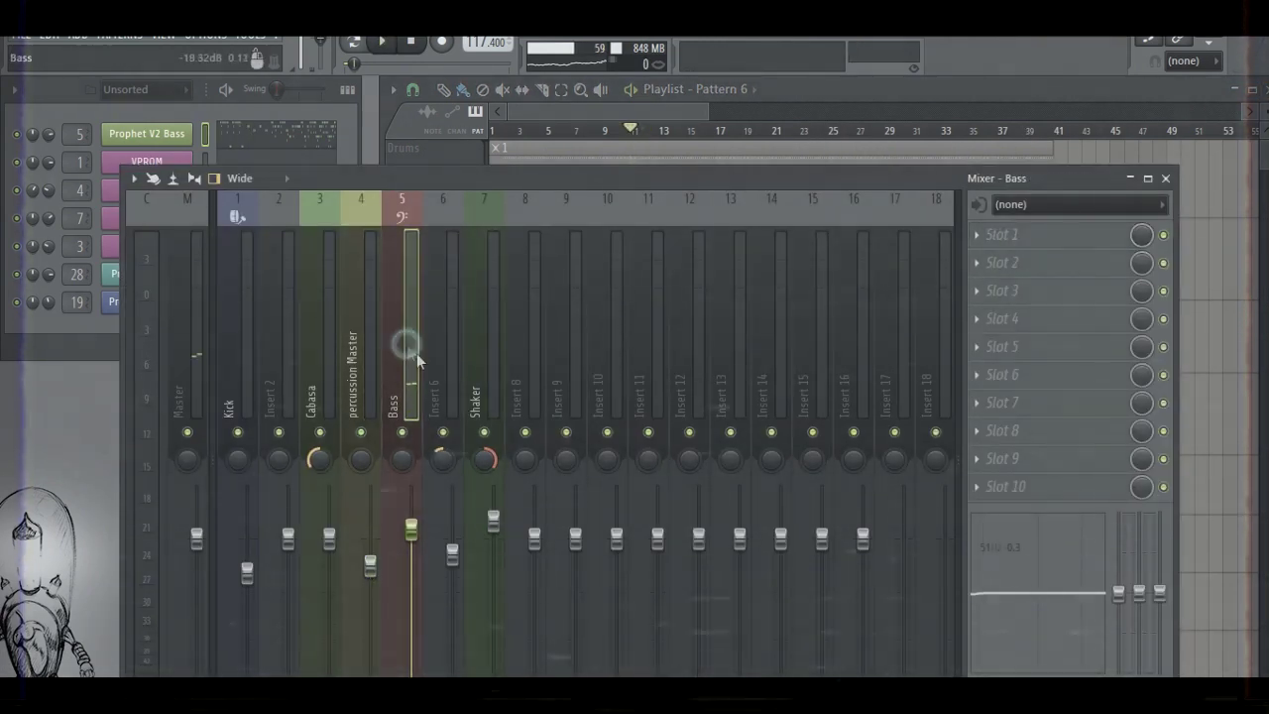
click(981, 241)
click(991, 48)
key(space)
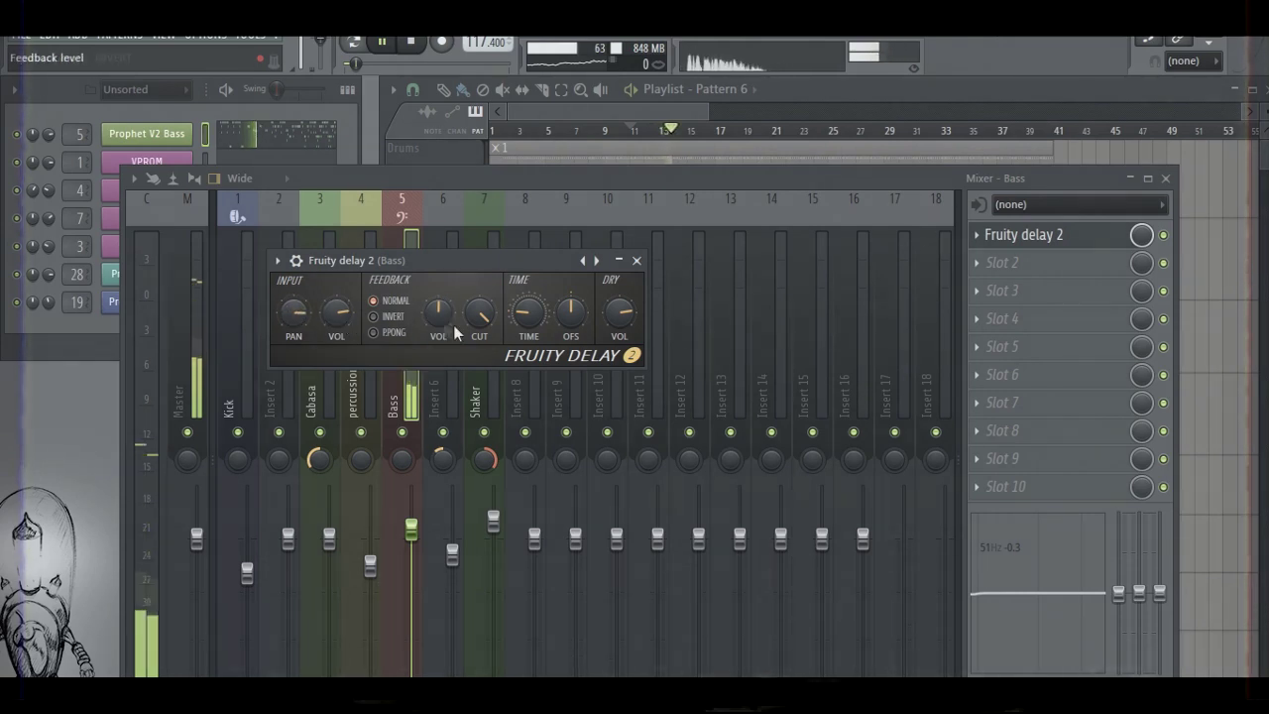
right_click(534, 317)
mouse_move(654, 343)
click(735, 344)
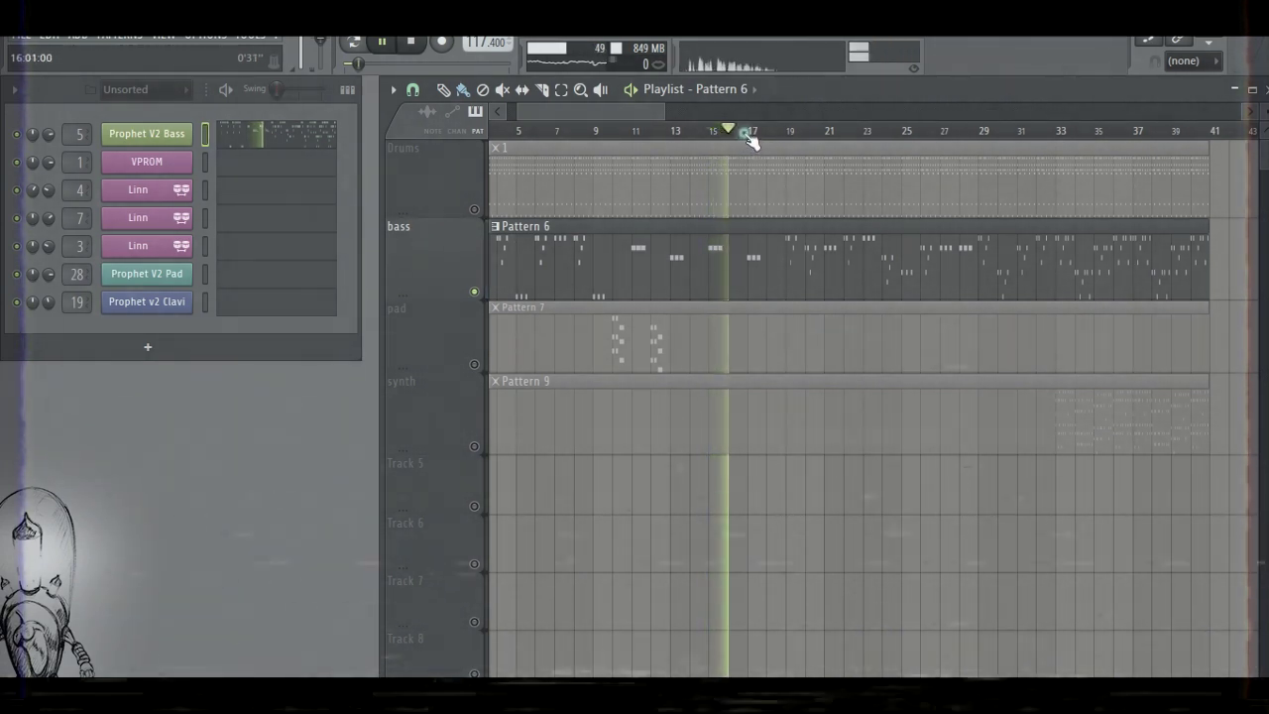
Listen to the soloed bass and pad tracks in the playlist.
scroll(754, 134, down, 2)
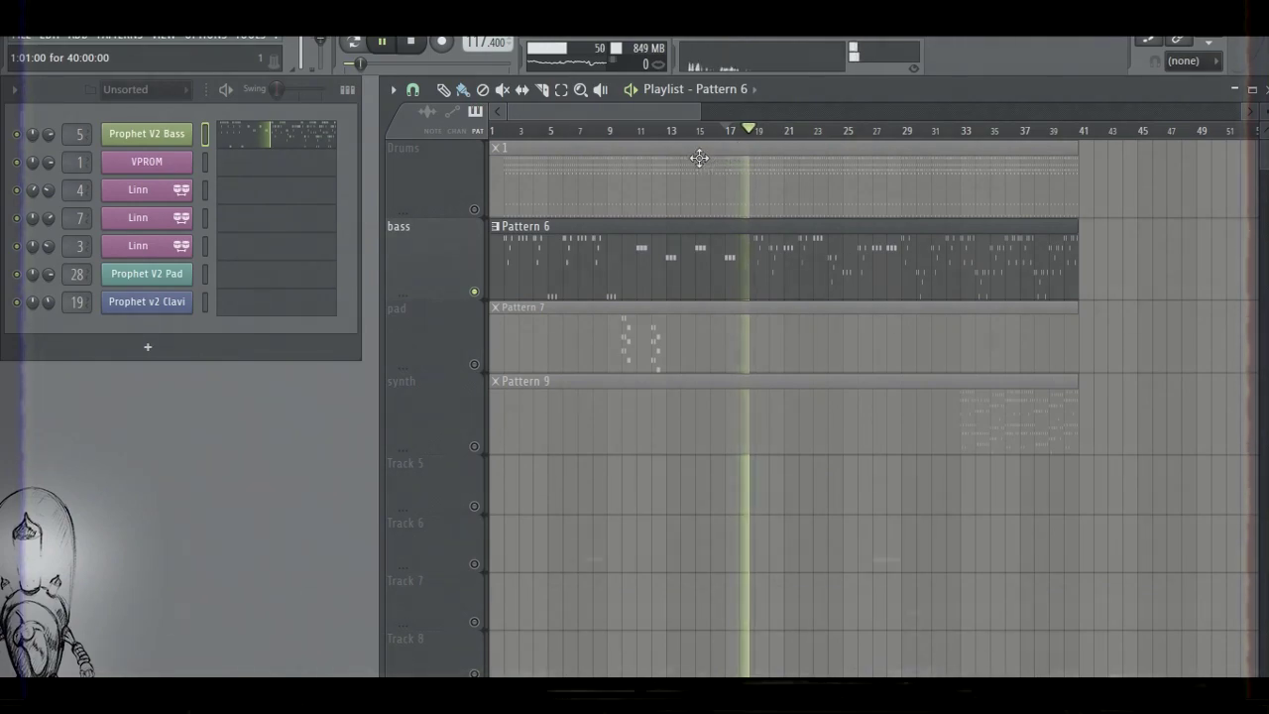
scroll(703, 160, down, 4)
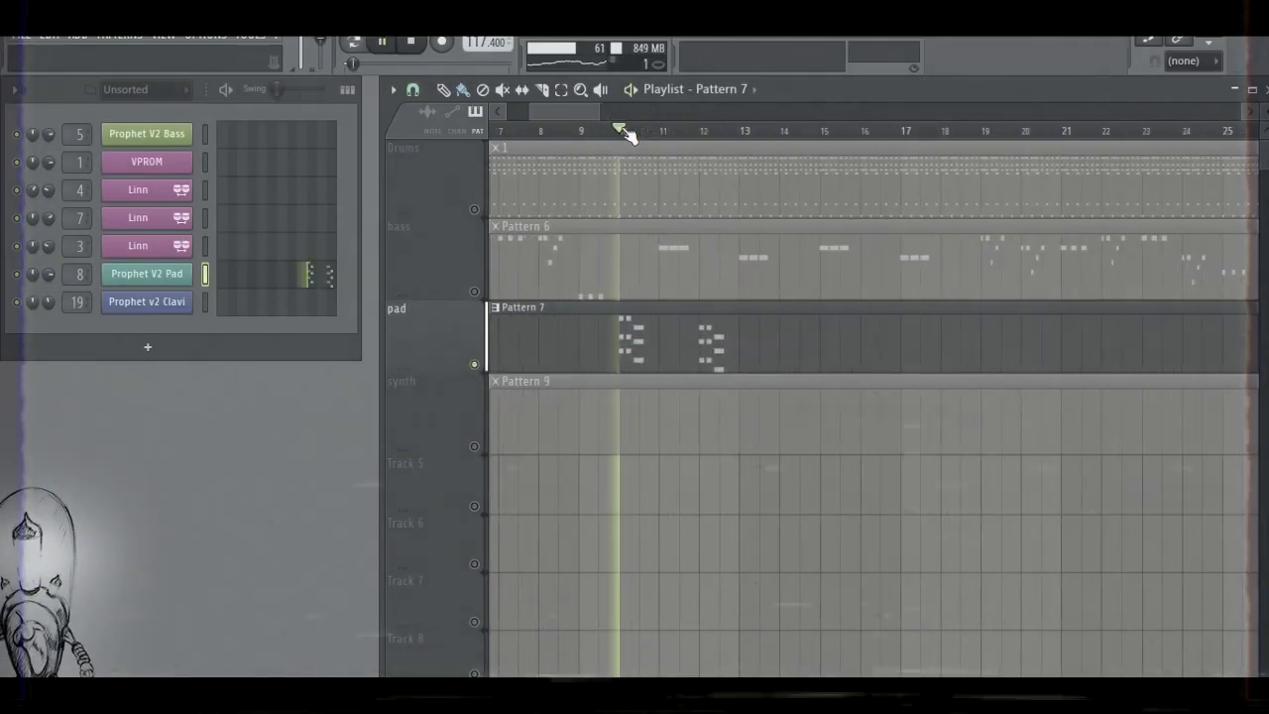
key(space)
scroll(624, 135, down, 2)
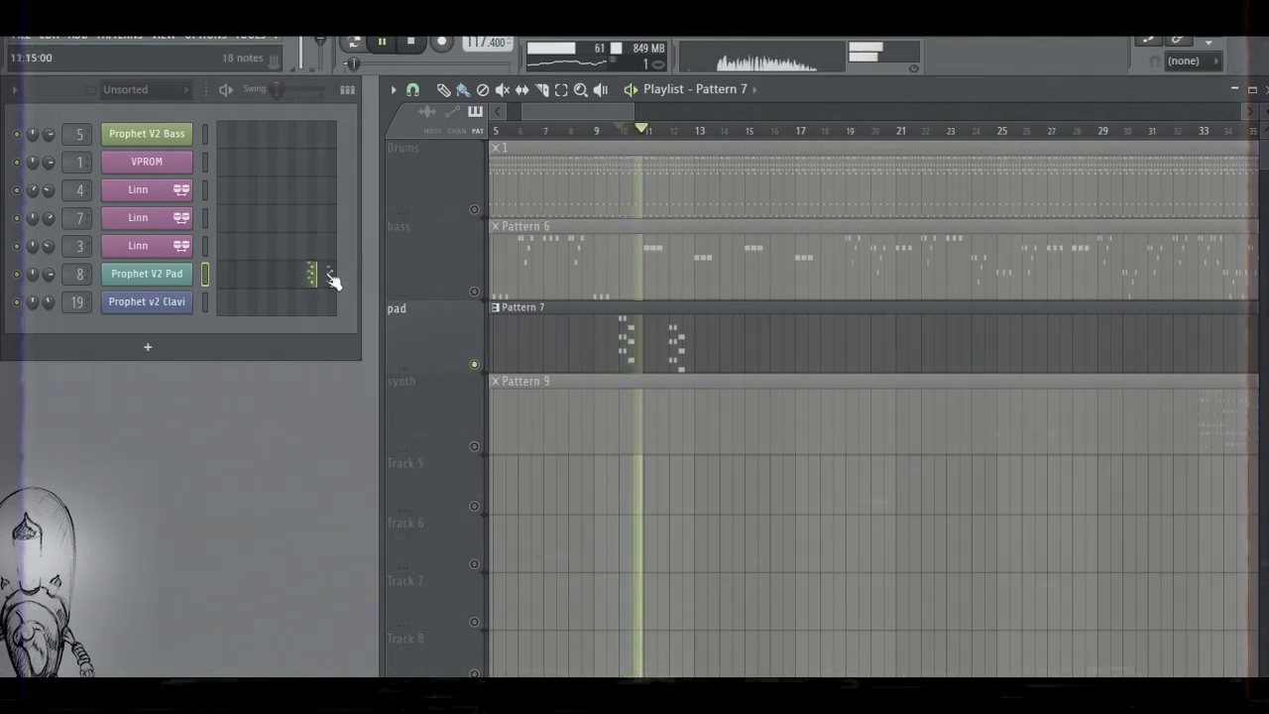
Duplicate the Prophet V2 Pad chords from bars 10 and 12 to bars 14 and 16 and play them back.
click(332, 281)
key(space)
scroll(651, 133, down, 2)
key(ctrl+b)
key(space)
scroll(1011, 138, down, 2)
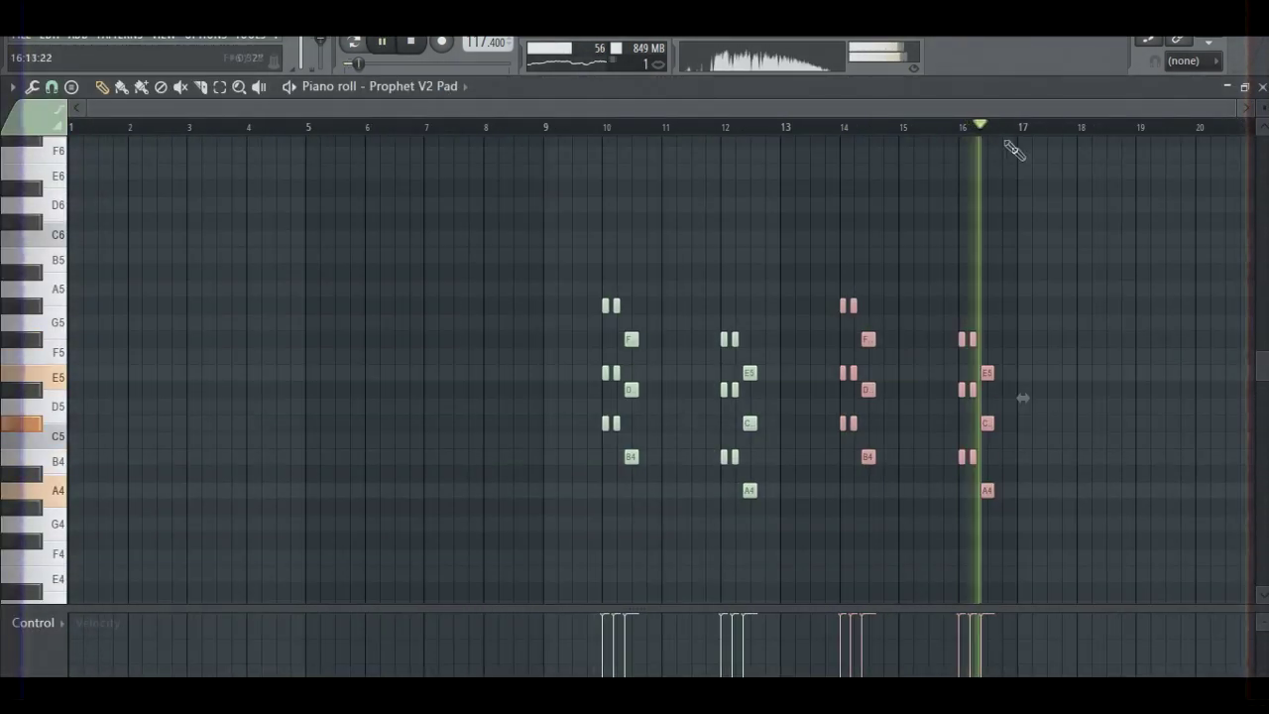
Load Fruity Parametric EQ 2 into the first effect slot of the pad's mixer track, Insert 8.
key(F7)
key(F9)
click(1011, 181)
key(Escape)
click(1011, 181)
click(1061, 430)
Reshape the pad's EQ curve by pulling the lowest band down and higher in frequency and fine-tuning two other bands.
drag(148, 373, 209, 456)
mouse_move(269, 373)
mouse_down()
mouse_move(282, 390)
mouse_move(363, 354)
mouse_move(265, 380)
mouse_up()
mouse_move(363, 354)
mouse_down()
mouse_move(338, 360)
mouse_move(382, 355)
mouse_up()
click(1061, 179)
Add Fruity Chorus to the second effect slot of Insert 8 and set its stereo amount to 32 degrees.
click(1017, 207)
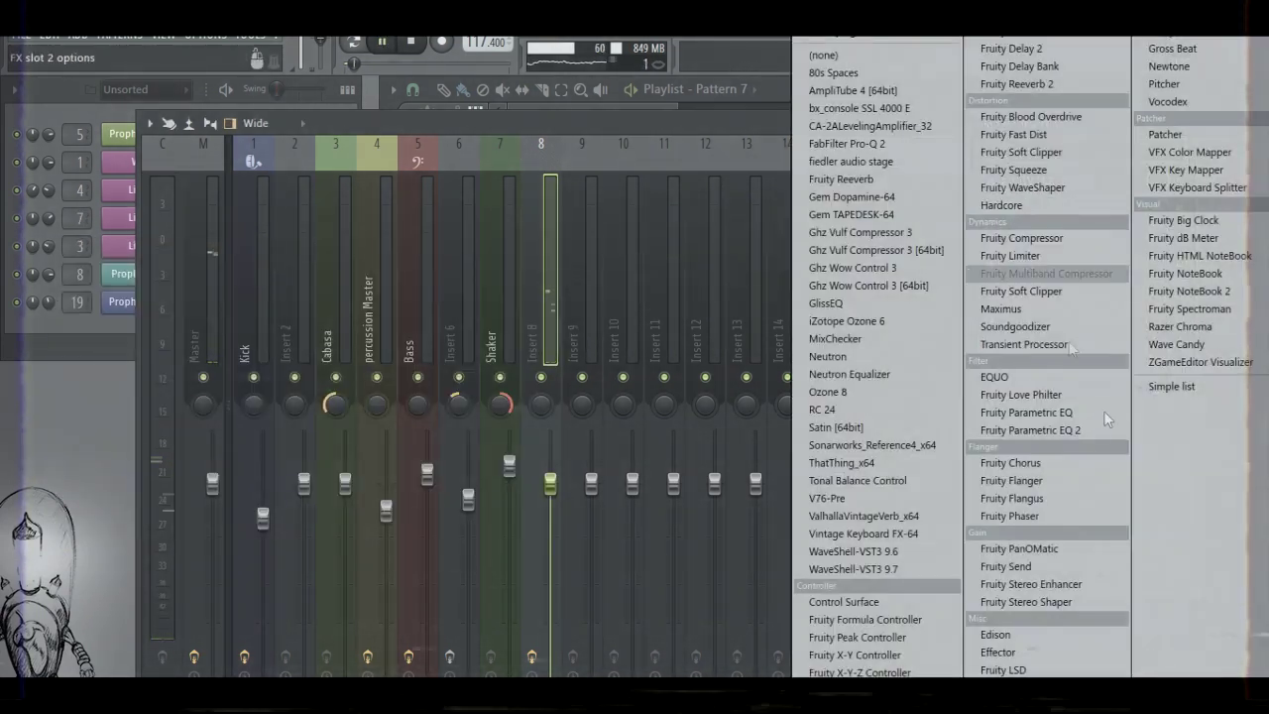
click(1063, 462)
key(space)
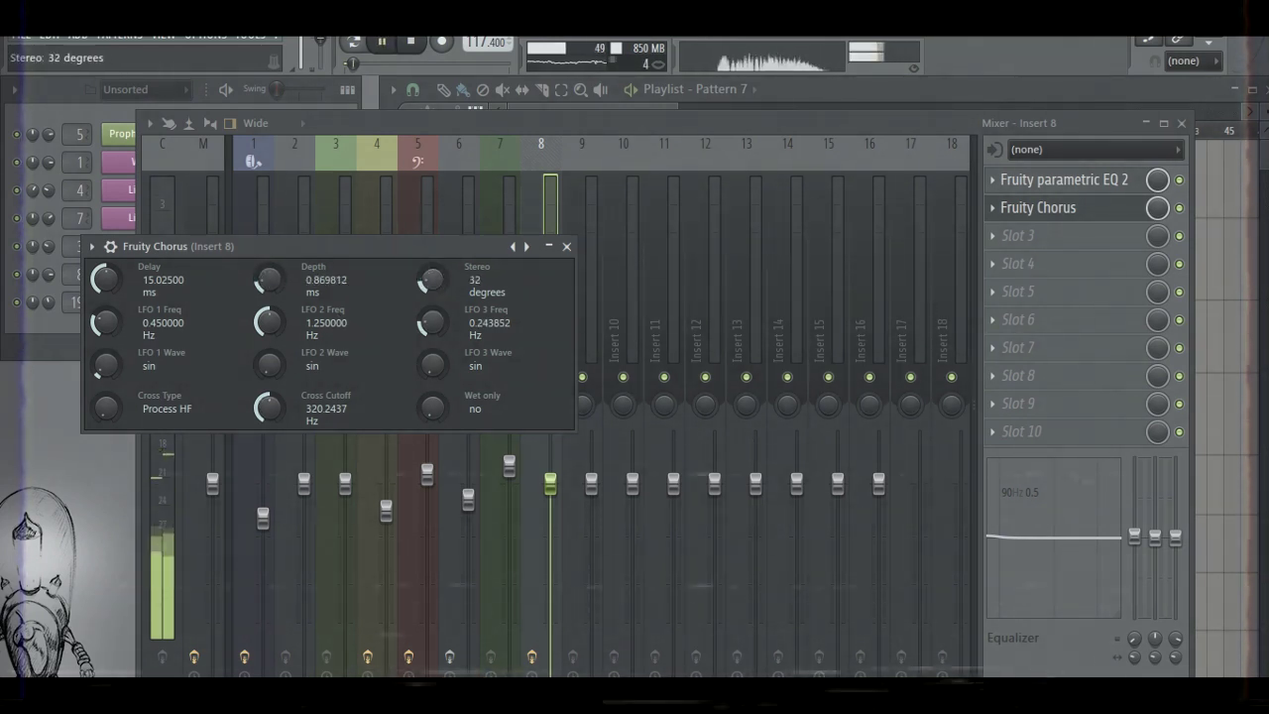
click(566, 246)
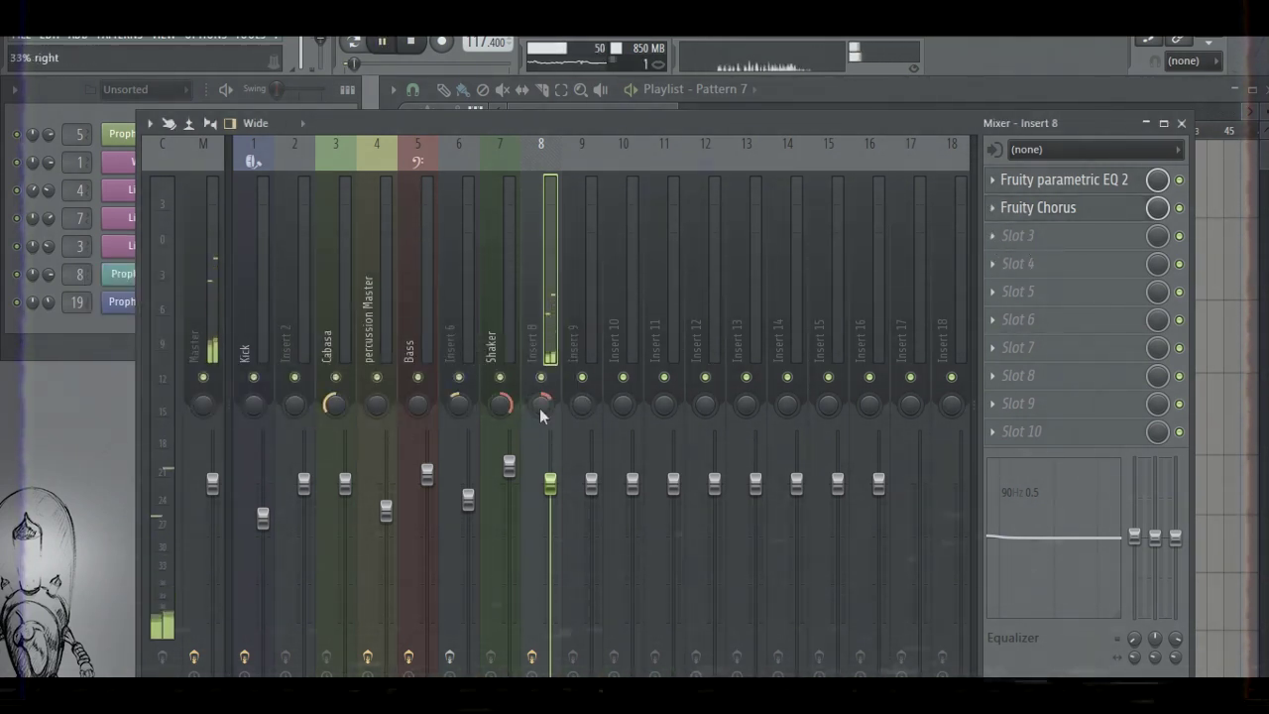
Add Fruity Limiter to the third effect slot of Insert 8 and close the mixer.
click(1017, 235)
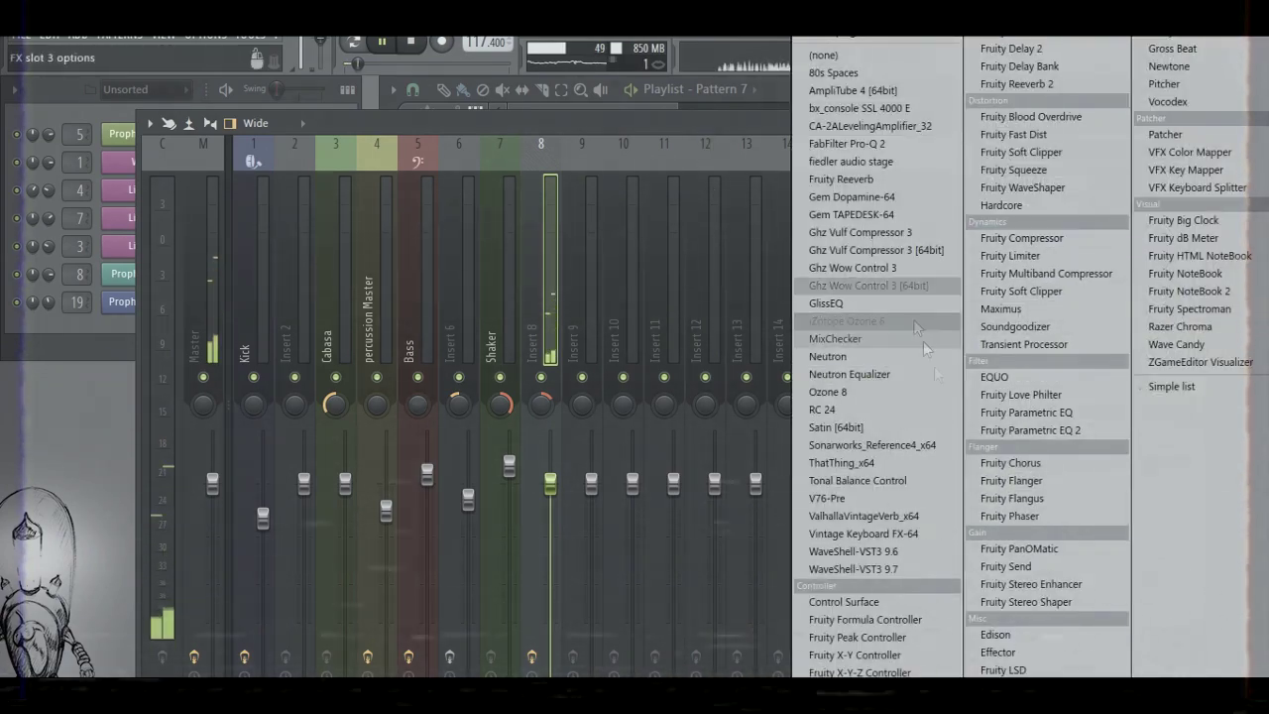
click(1010, 256)
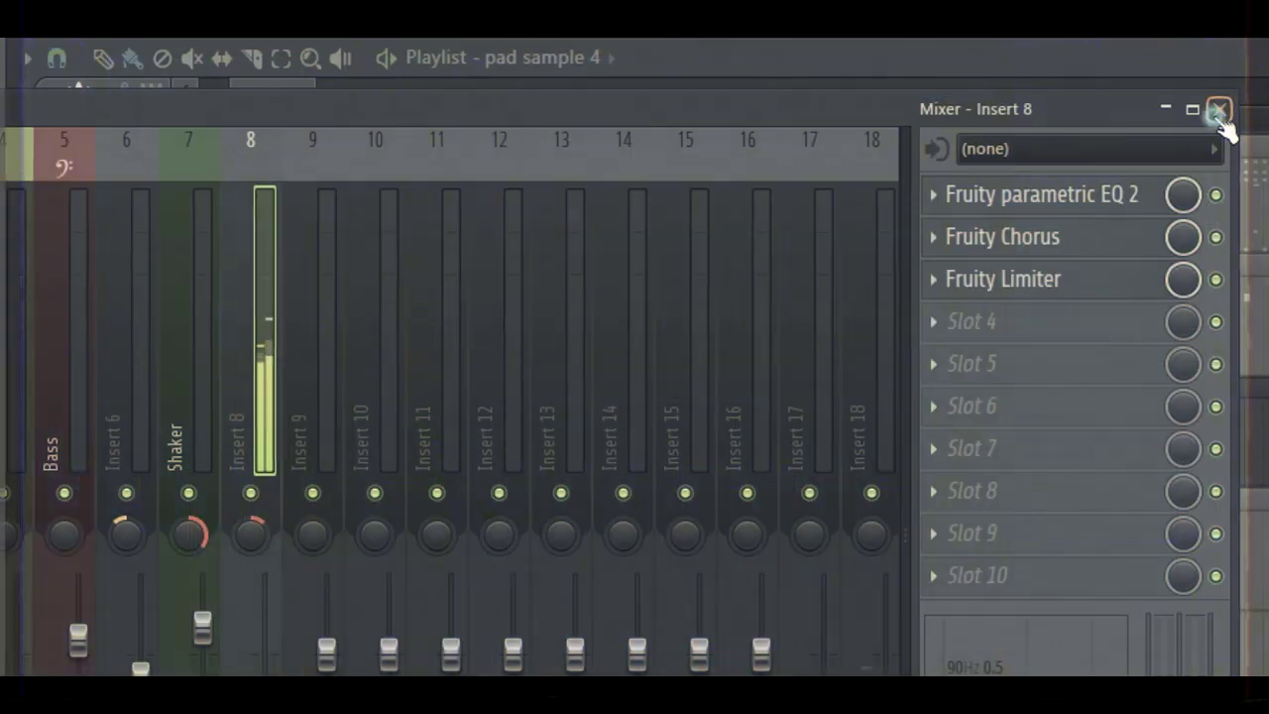
click(1218, 109)
Unmute the bass and drums tracks so they play together with the pad.
scroll(628, 117, down, 4)
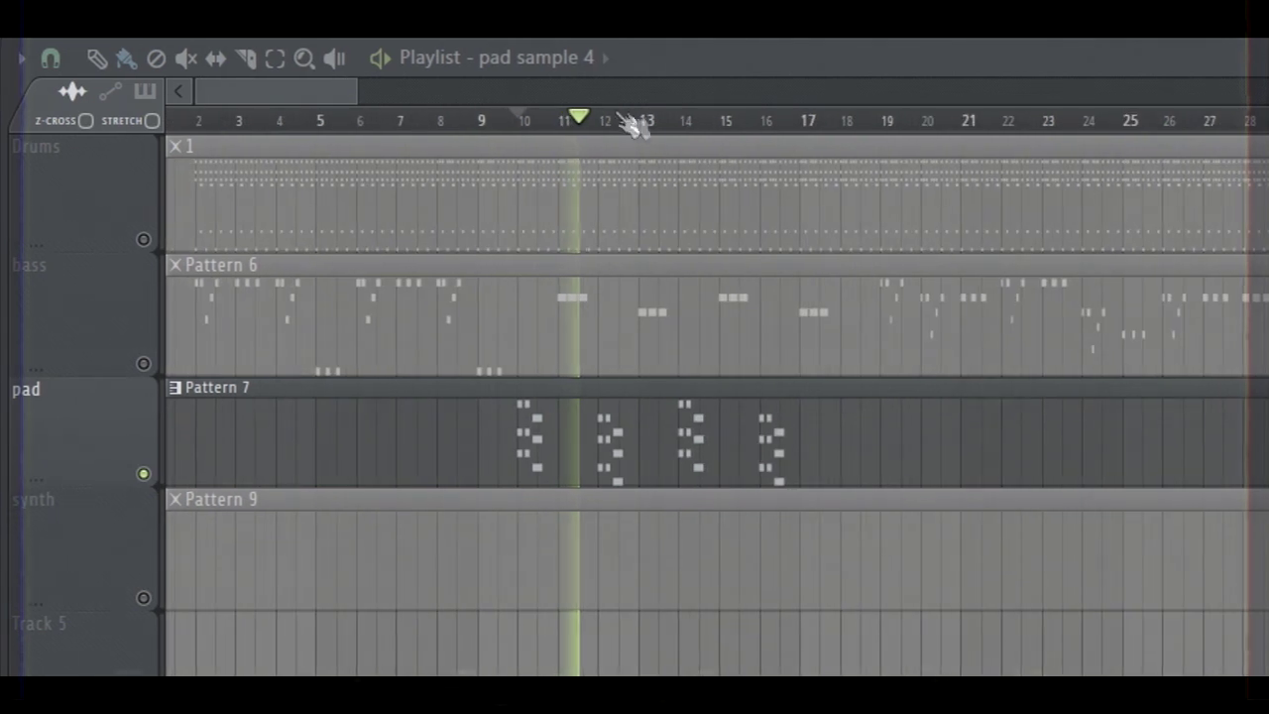
scroll(679, 121, down, 1)
click(131, 363)
click(131, 239)
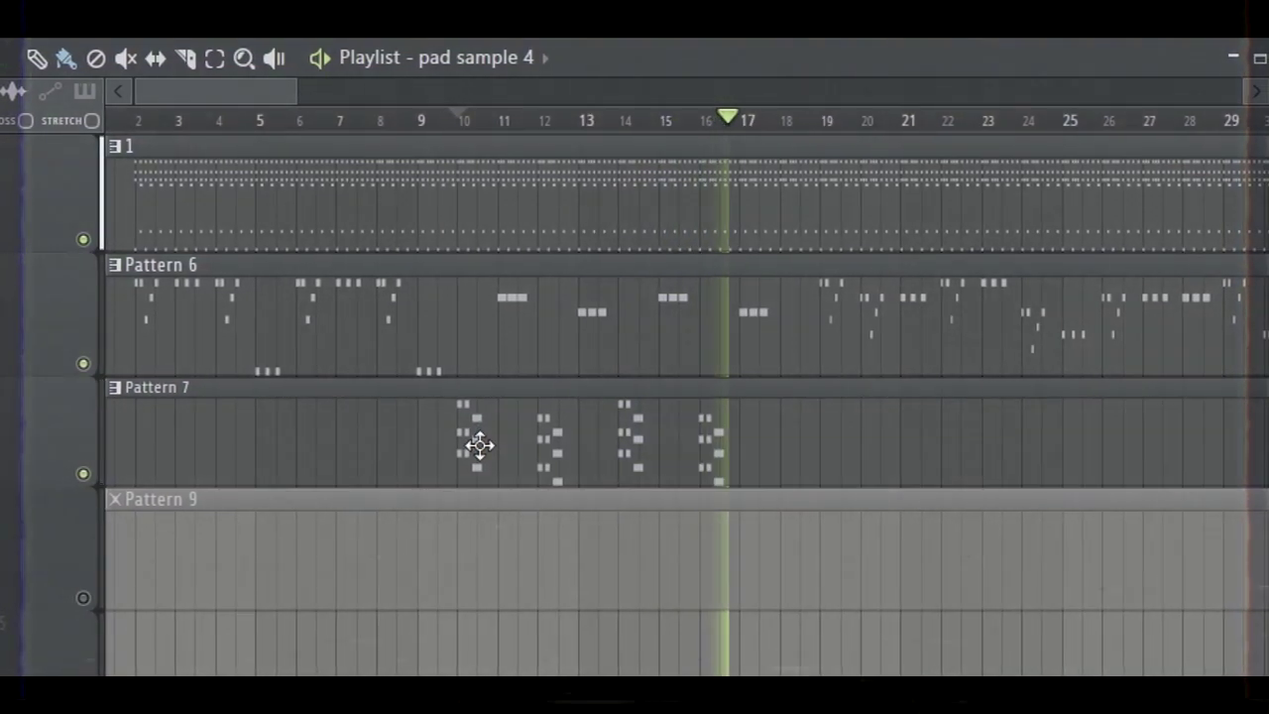
scroll(473, 137, down, 4)
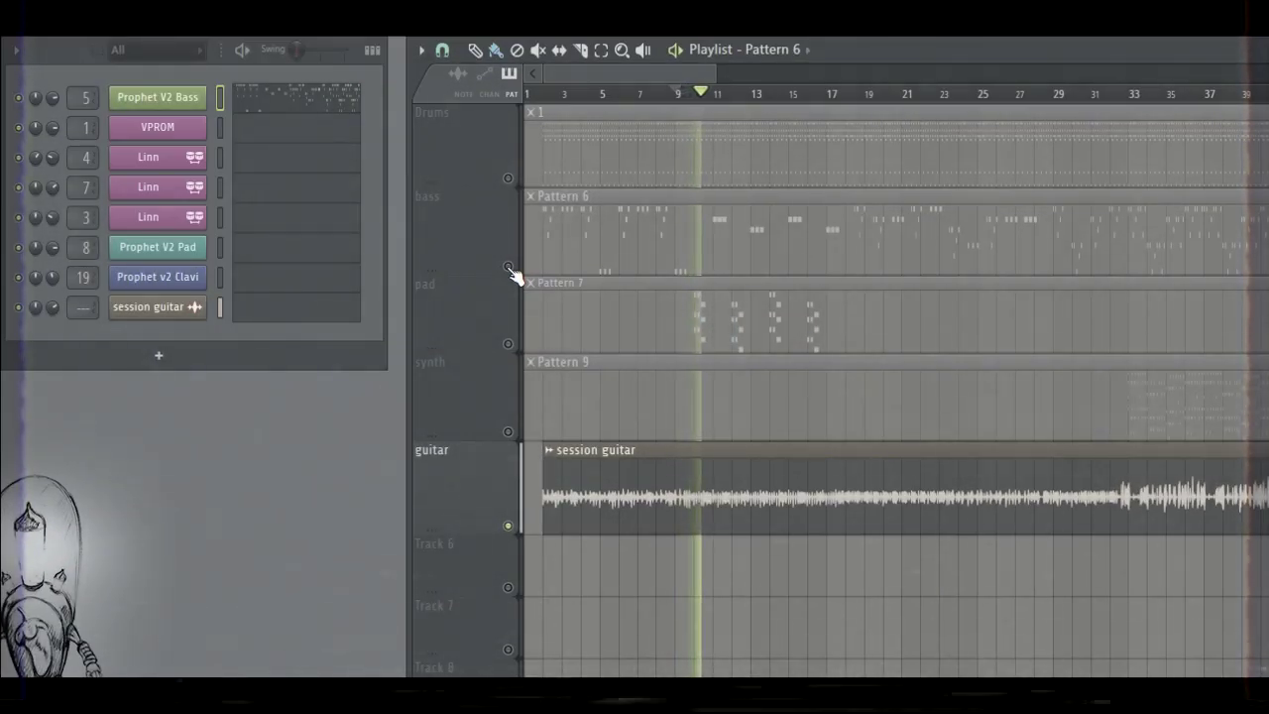
Unmute the bass track so it plays together with the session guitar.
click(508, 269)
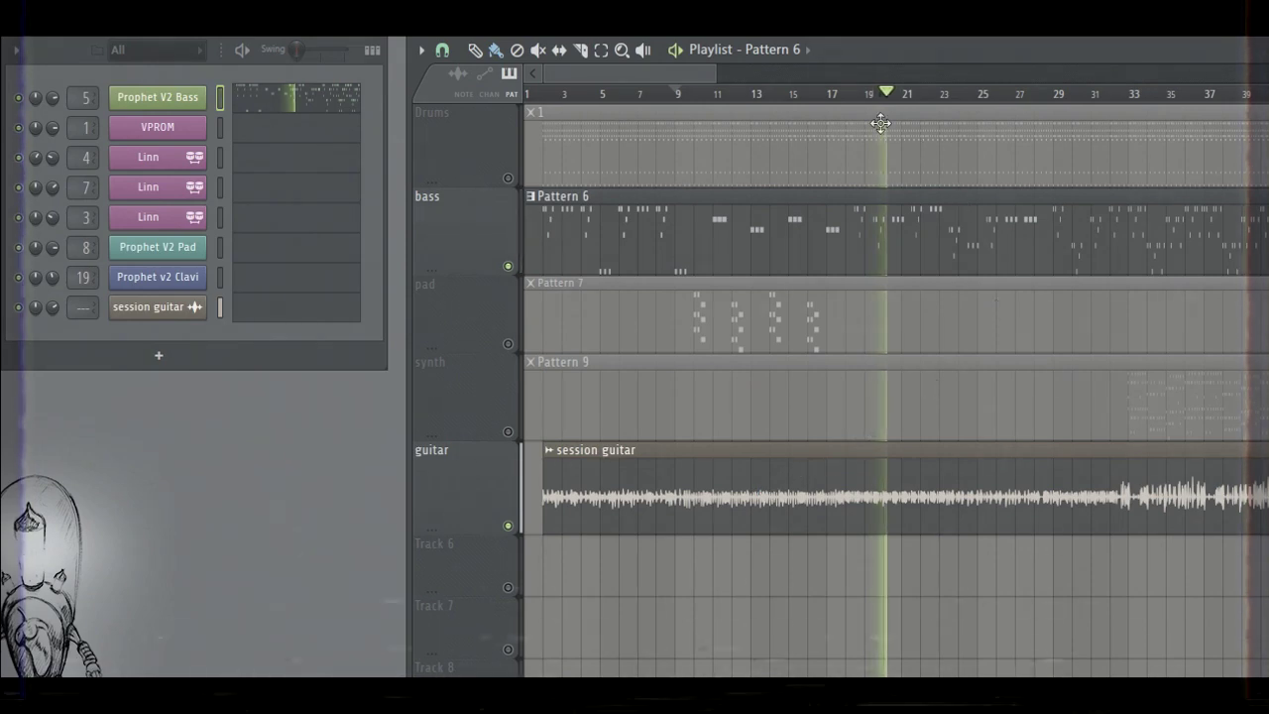
scroll(689, 91, down, 5)
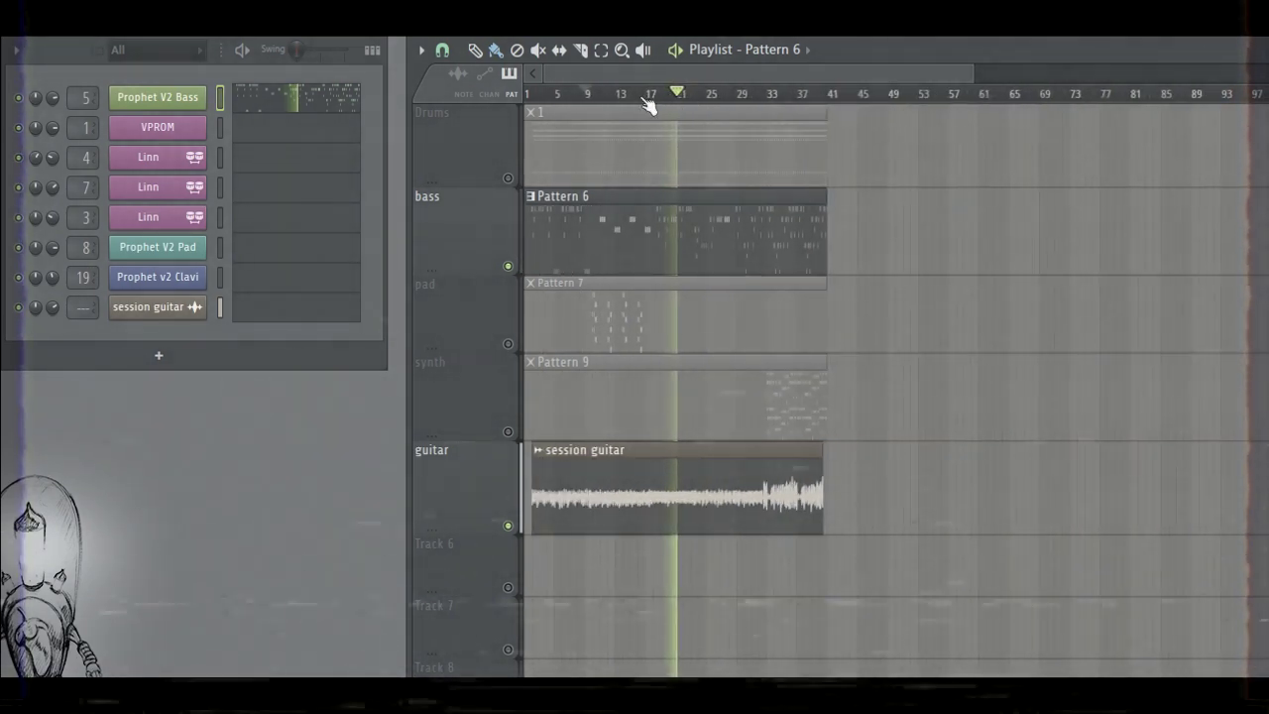
scroll(655, 99, up, 4)
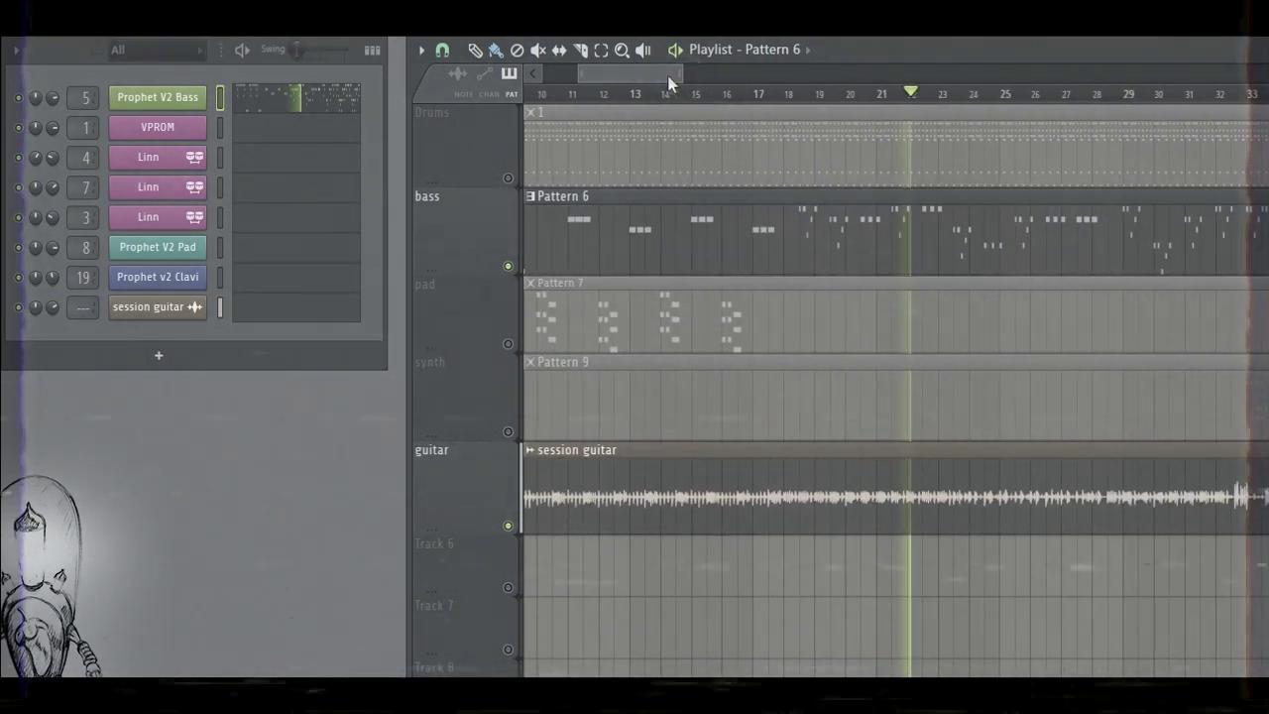
Roll off the clavi's low end with the first band of Fruity parametric EQ 2 and shift band 5 to a lower frequency.
scroll(694, 107, down, 3)
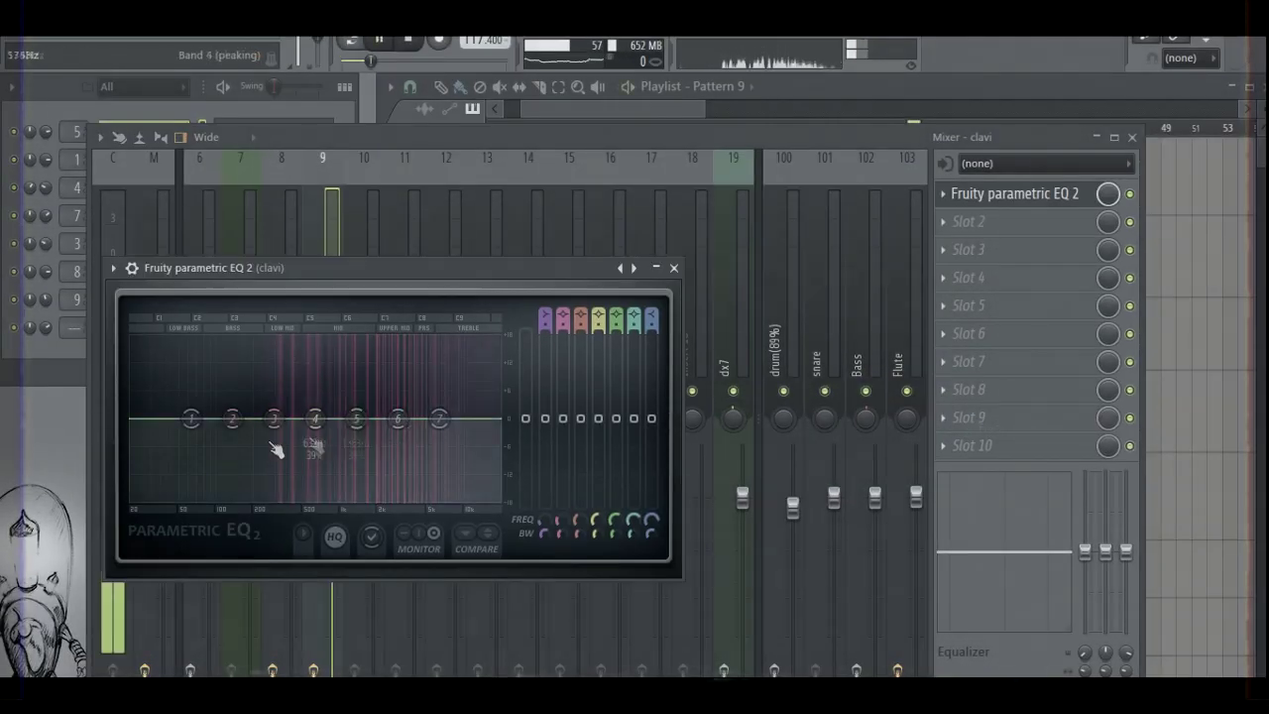
drag(191, 418, 211, 496)
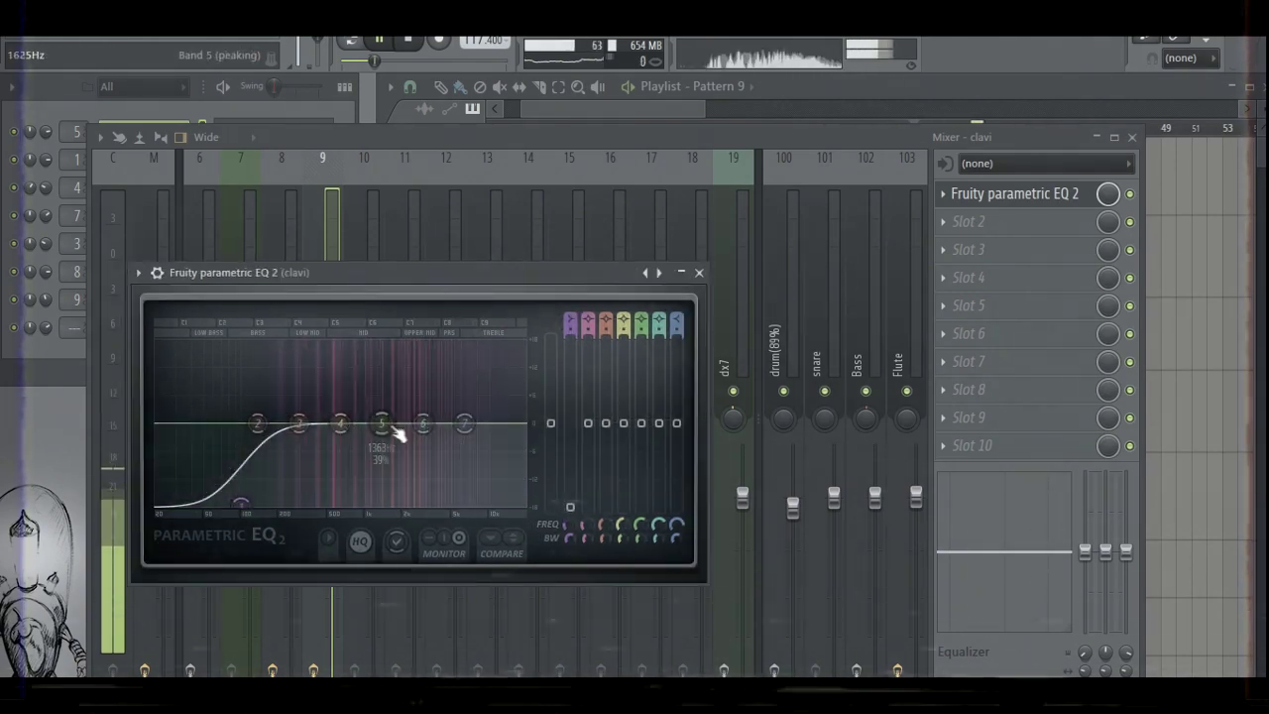
drag(382, 424, 322, 434)
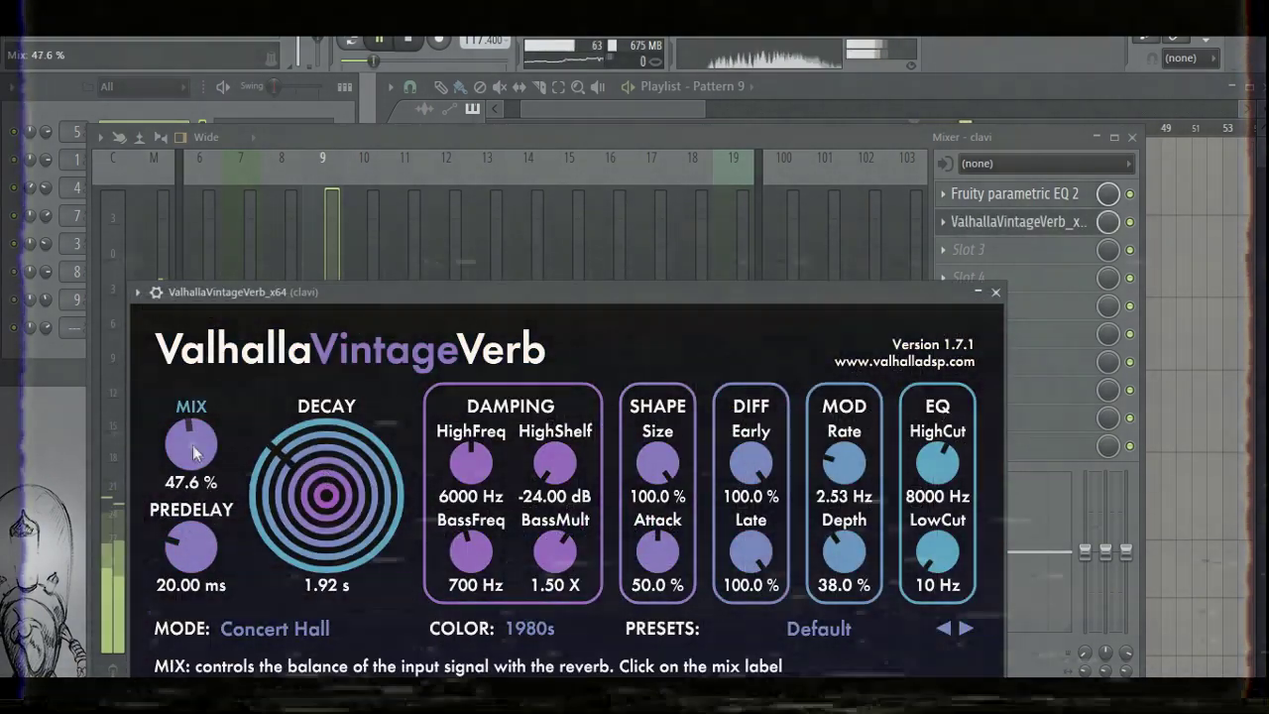
Set the clavi's ValhallaVintageVerb mix to 18.4 % and its predelay to 11.10 ms, and close the mixer.
drag(197, 453, 196, 486)
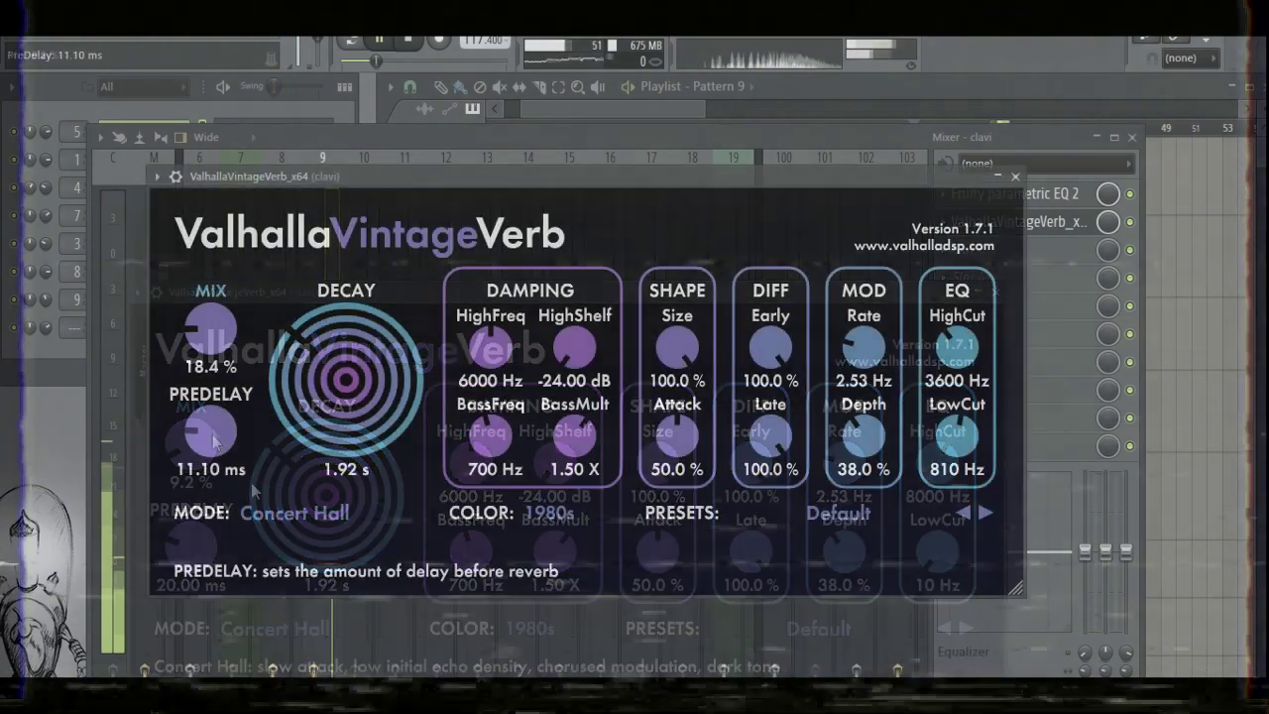
click(243, 511)
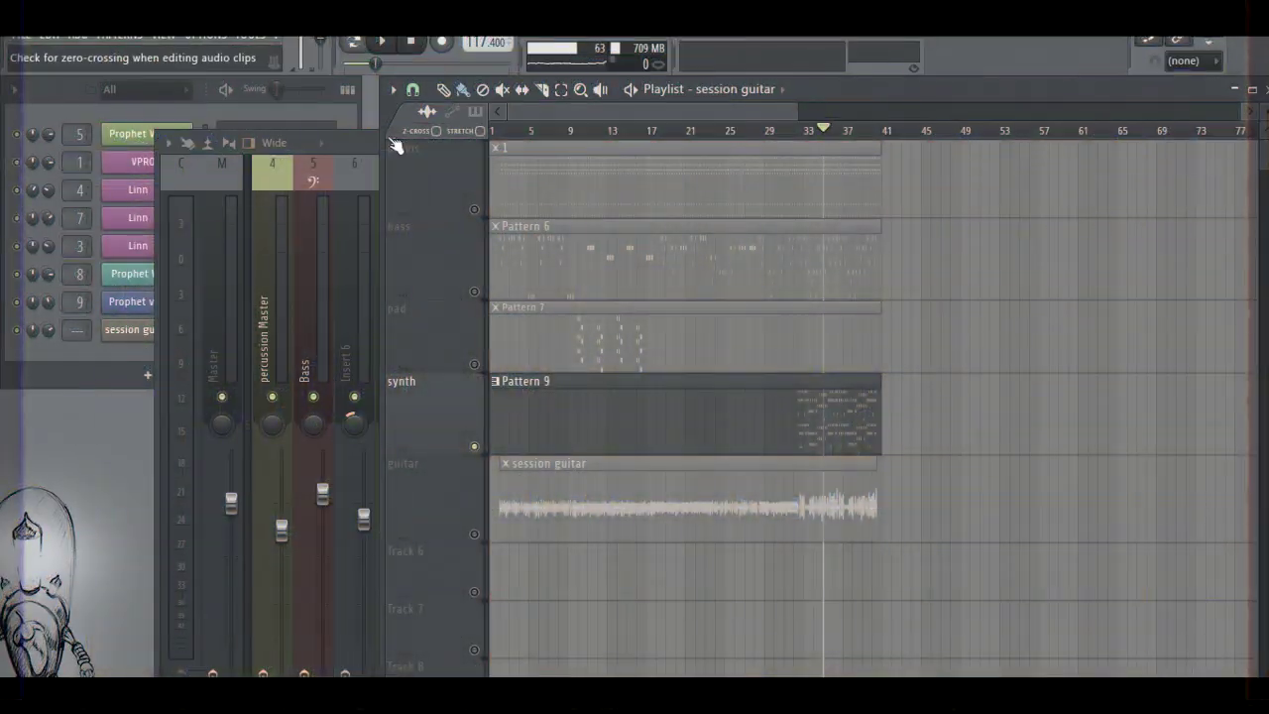
click(369, 140)
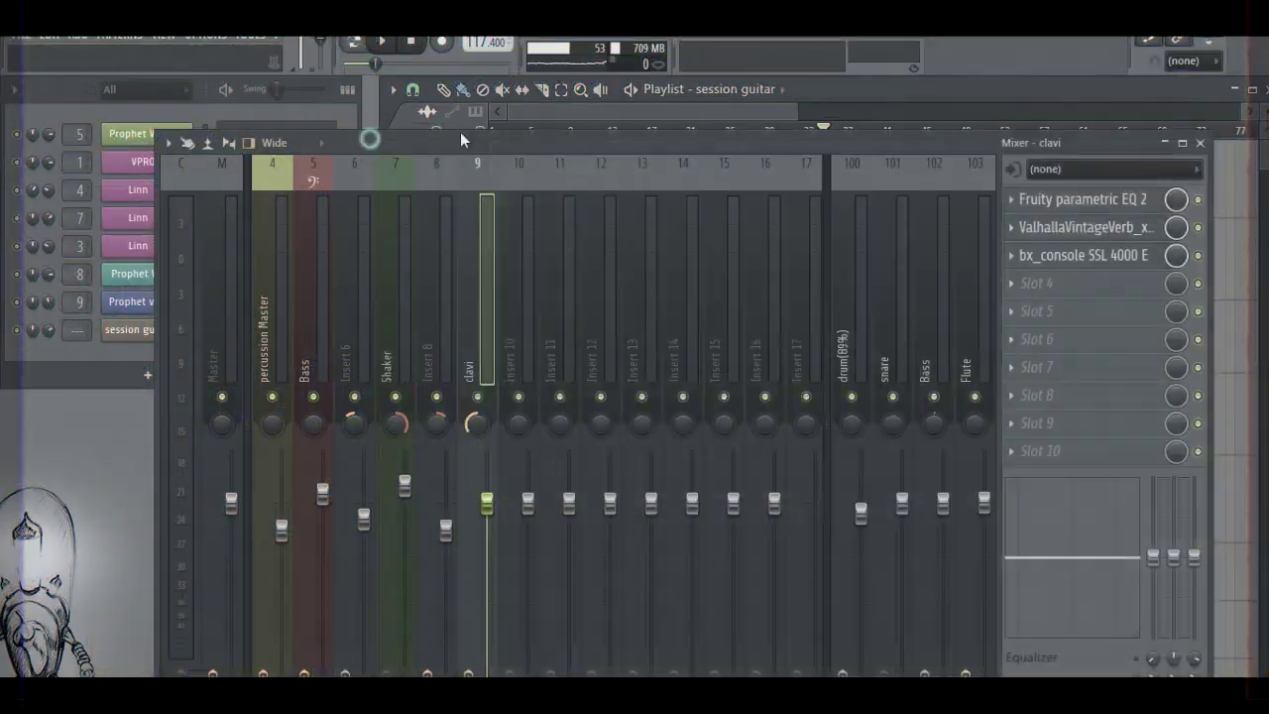
click(1202, 145)
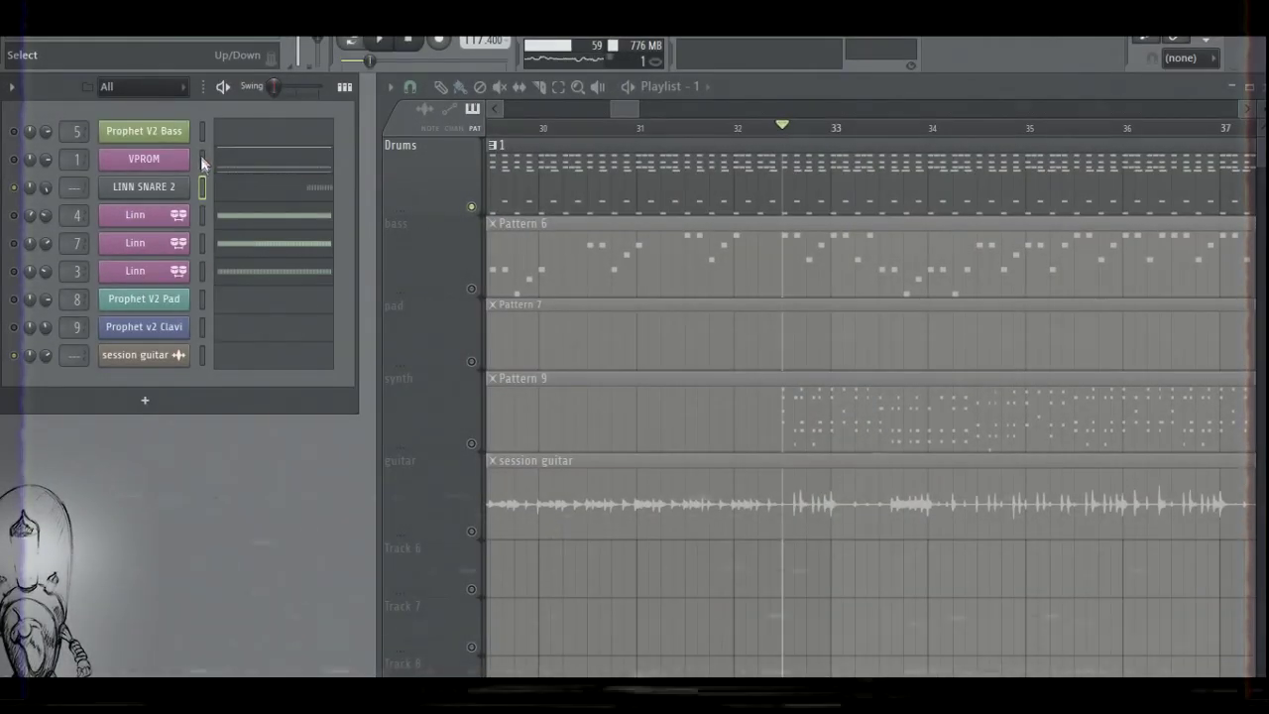
Play the drums and examine the LINN SNARE 2 channel's sampler settings and its note pattern in the piano roll.
key(space)
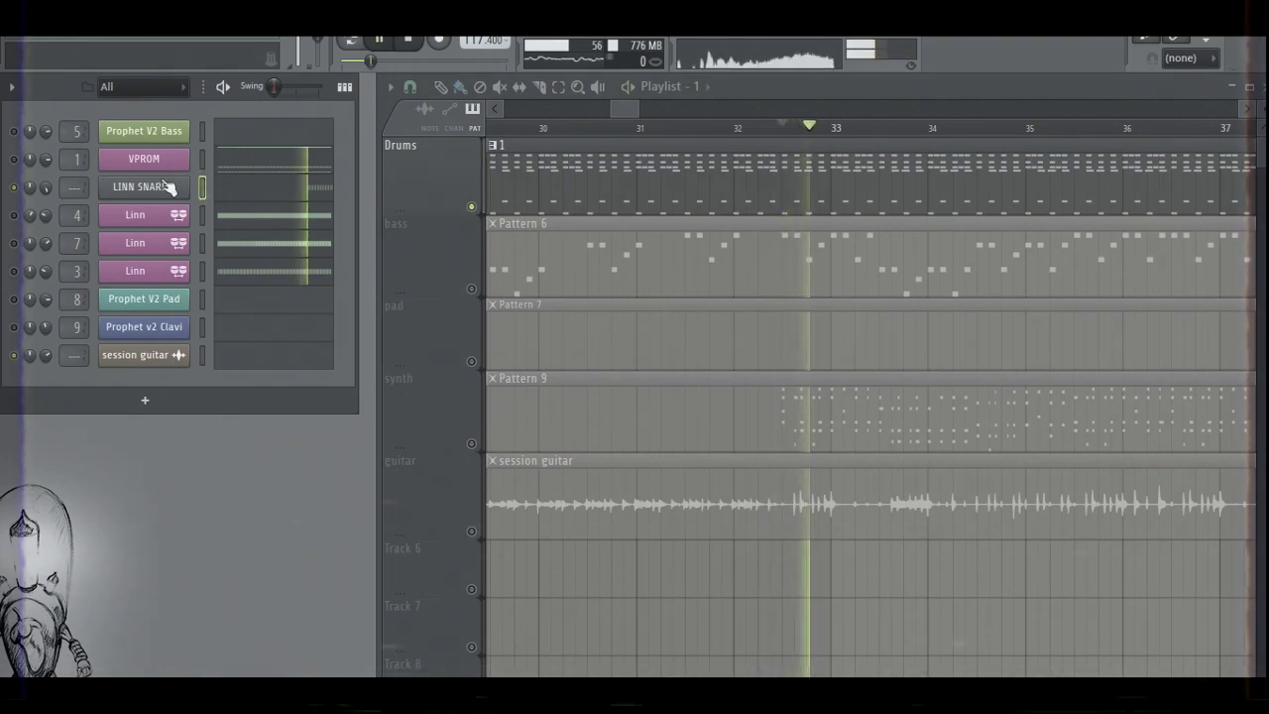
click(171, 191)
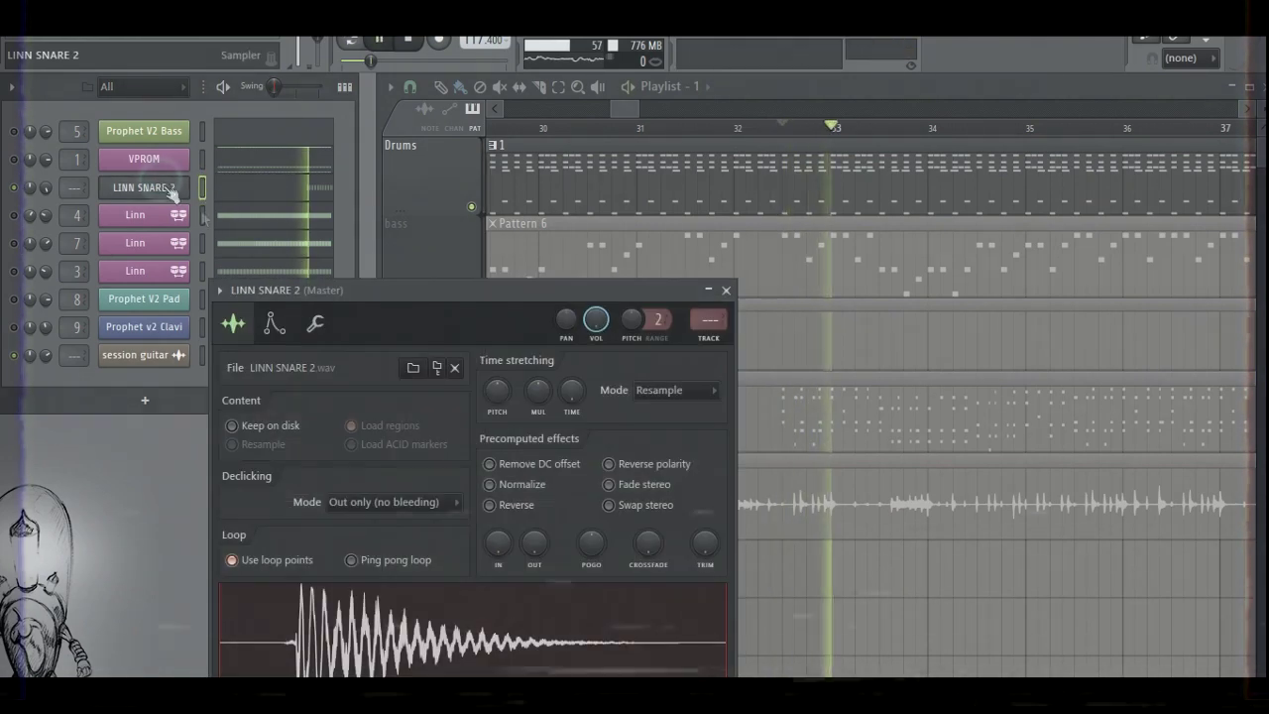
click(726, 290)
click(317, 186)
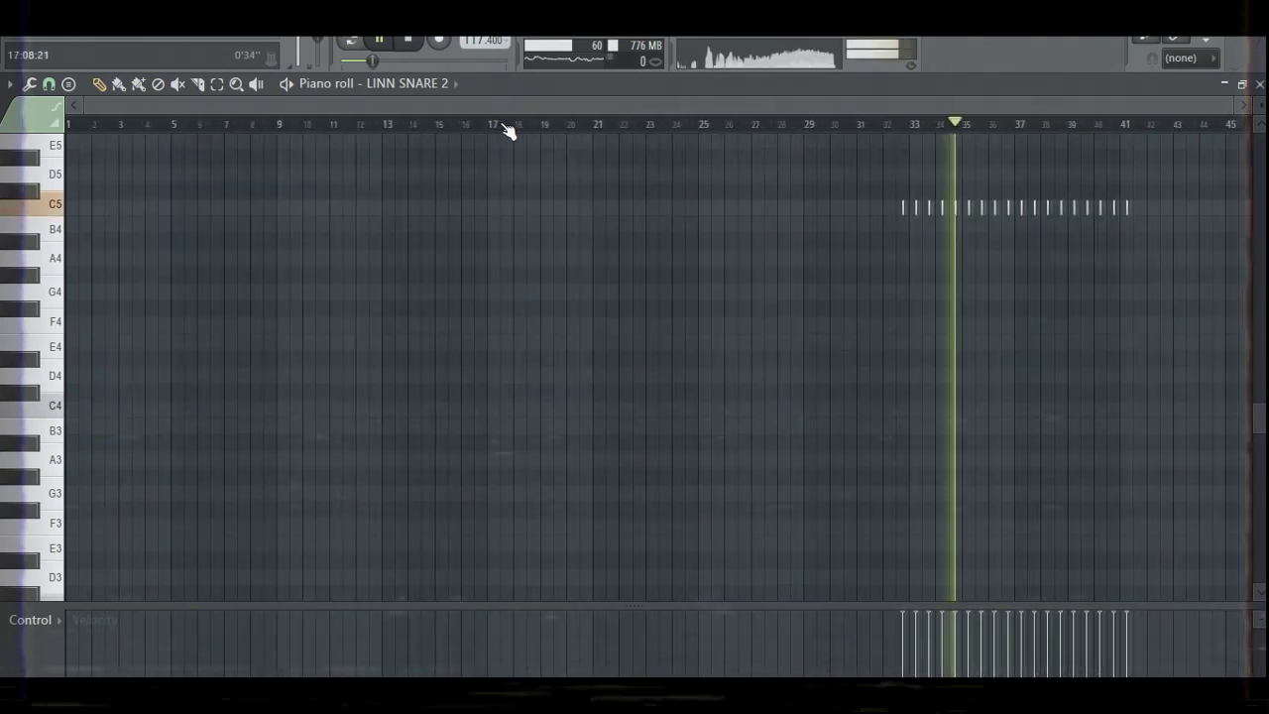
ctrl+scroll(1120, 163, up, 3)
scroll(1130, 188, up, 2)
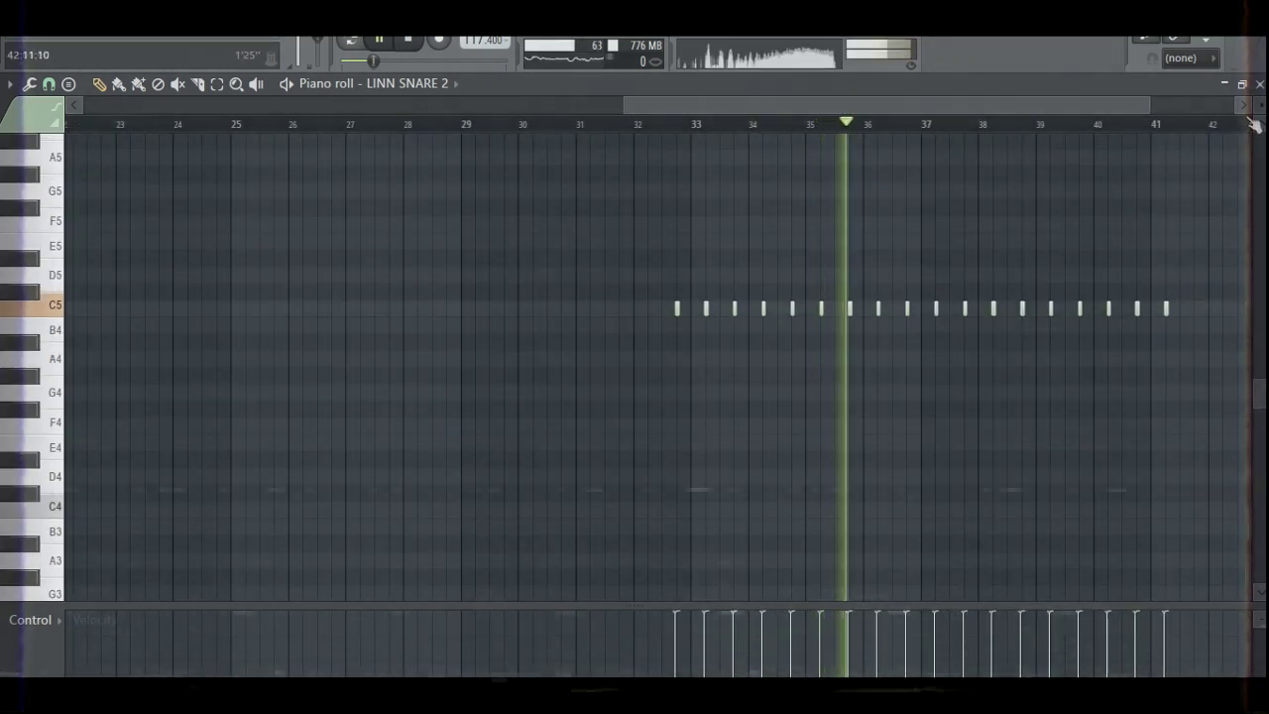
click(1259, 84)
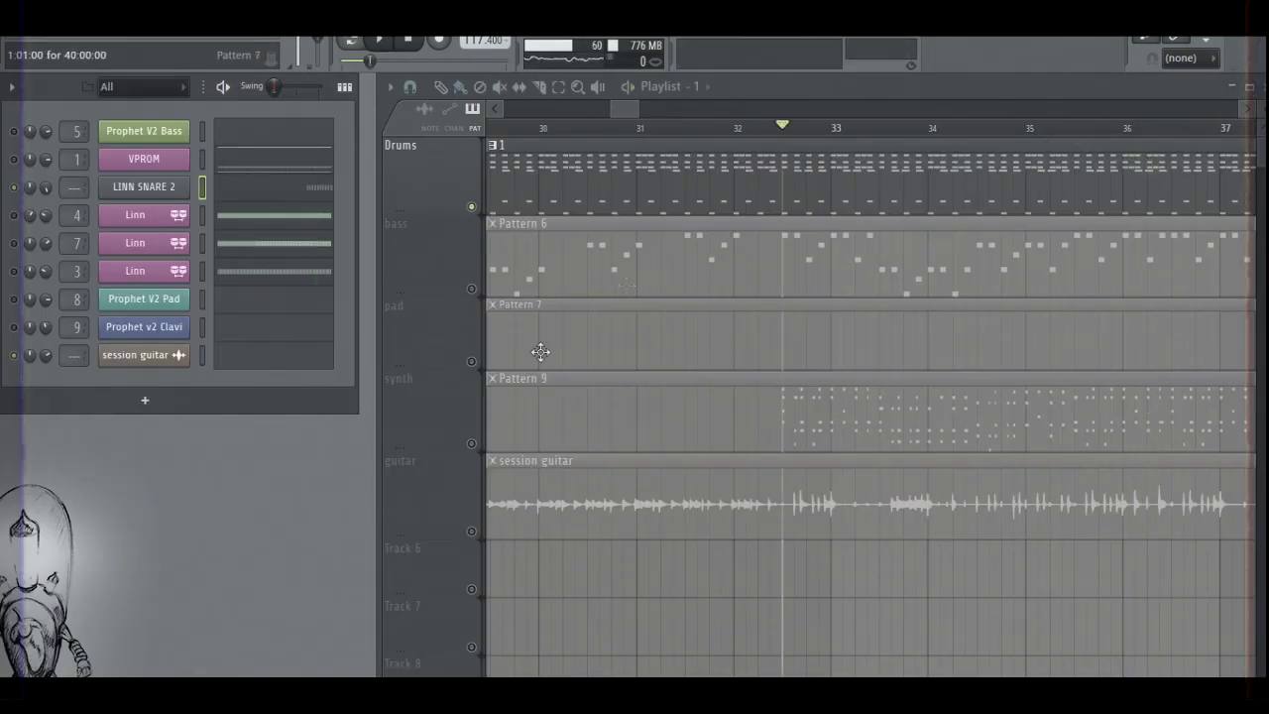
Unmute the guitar track so the session guitar plays together with the drums.
click(471, 531)
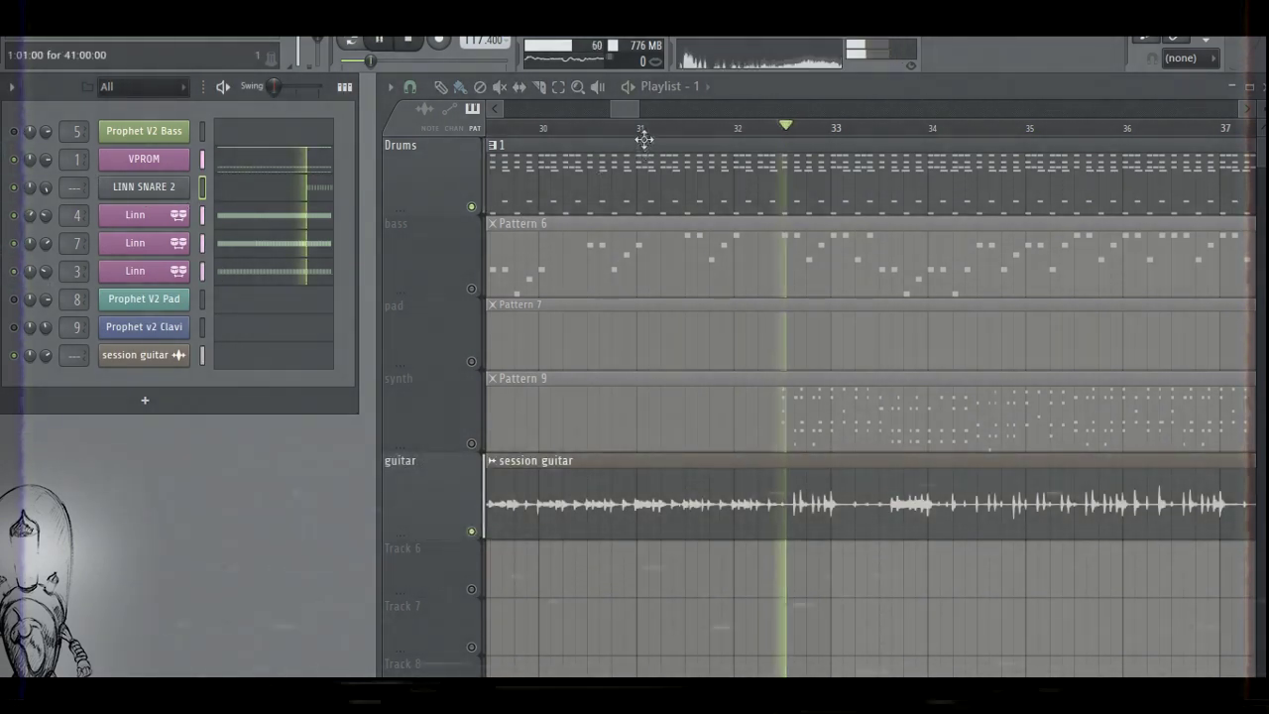
scroll(652, 132, down, 4)
scroll(652, 133, down, 5)
scroll(816, 192, up, 3)
scroll(816, 193, up, 2)
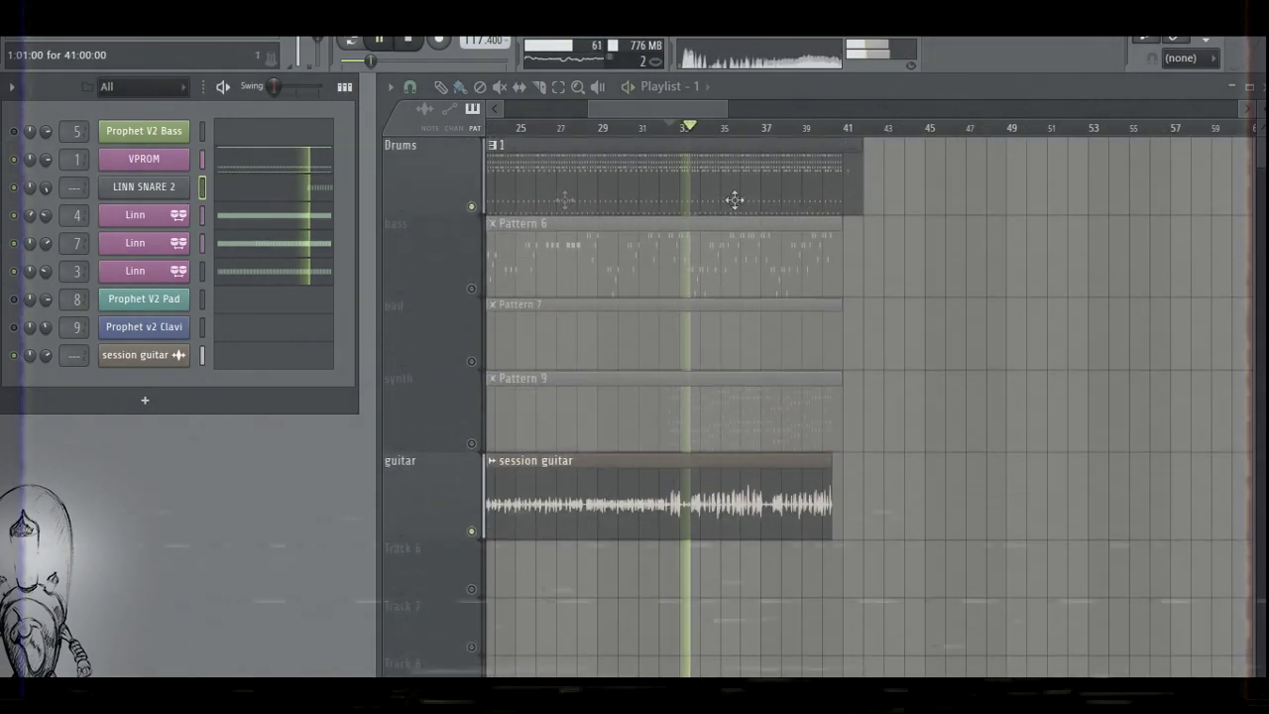
Route the LINN SNARE 2 channel to mixer Insert 10.
key(F9)
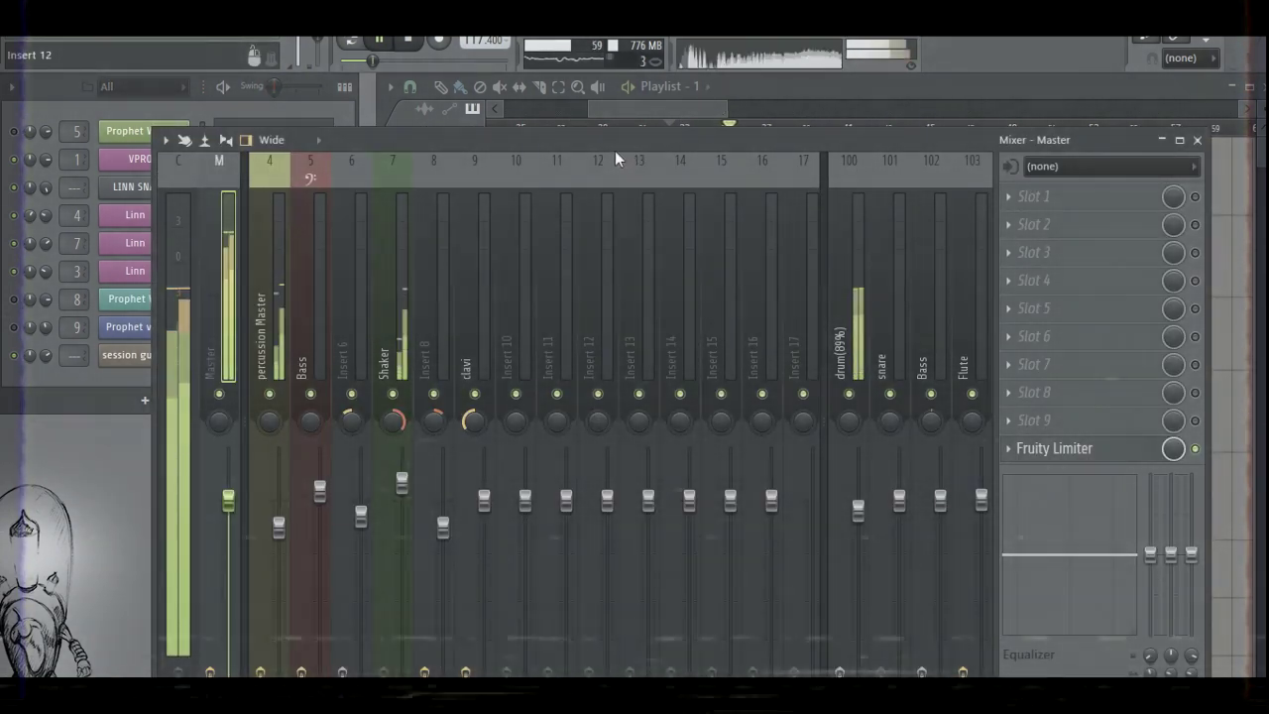
click(515, 298)
drag(637, 144, 758, 171)
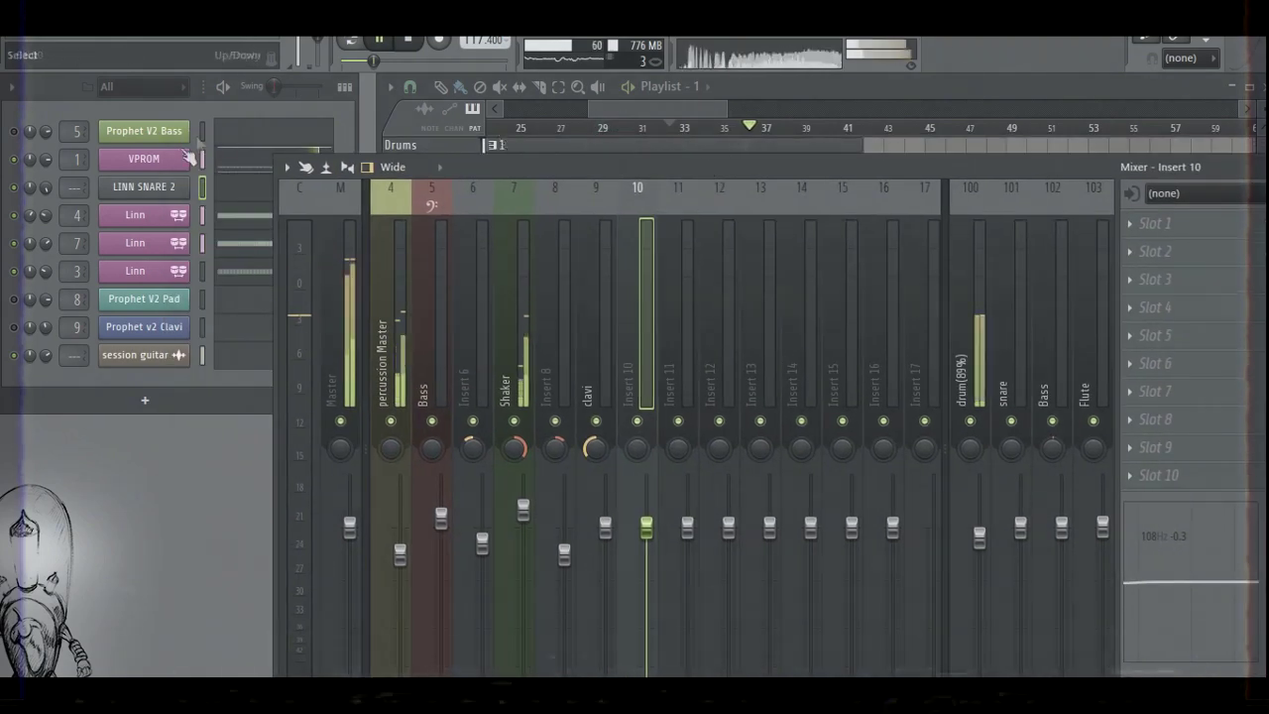
drag(74, 187, 75, 187)
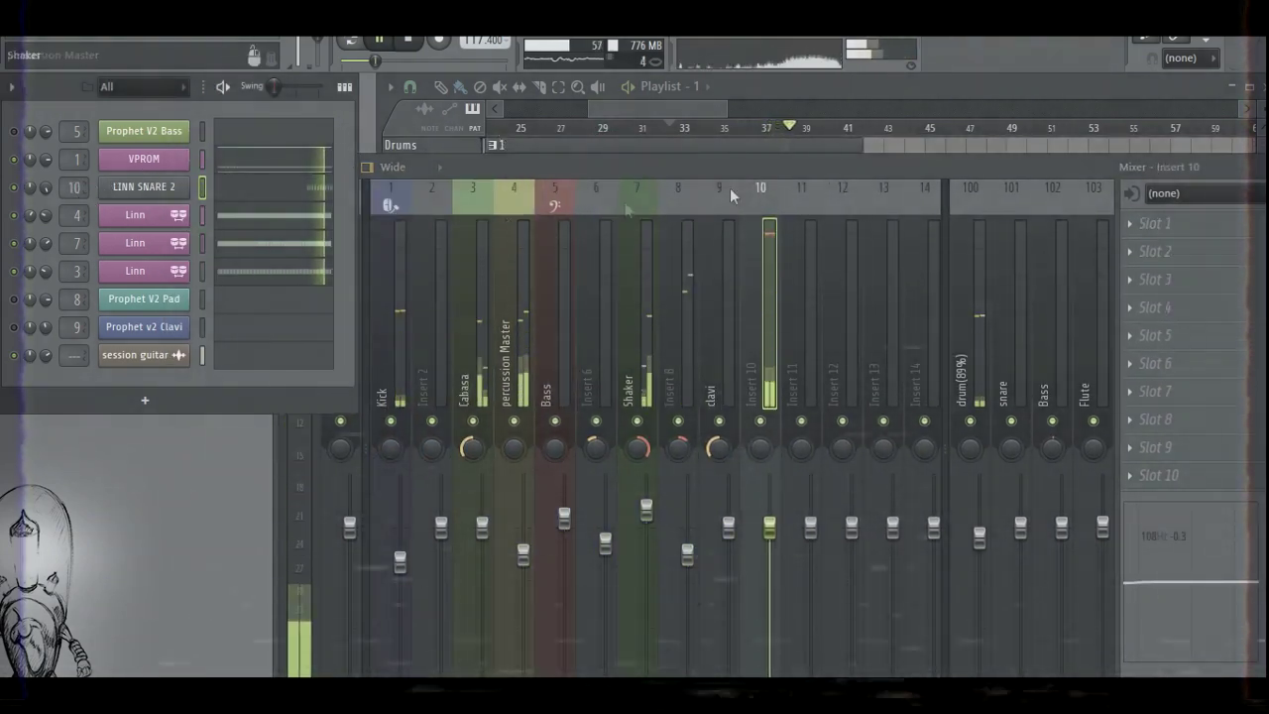
Lower the volume fader of Insert 10 slightly and open the effect choices for its first slot.
drag(839, 177, 624, 122)
mouse_move(567, 482)
mouse_down()
mouse_move(559, 515)
mouse_move(555, 493)
mouse_up()
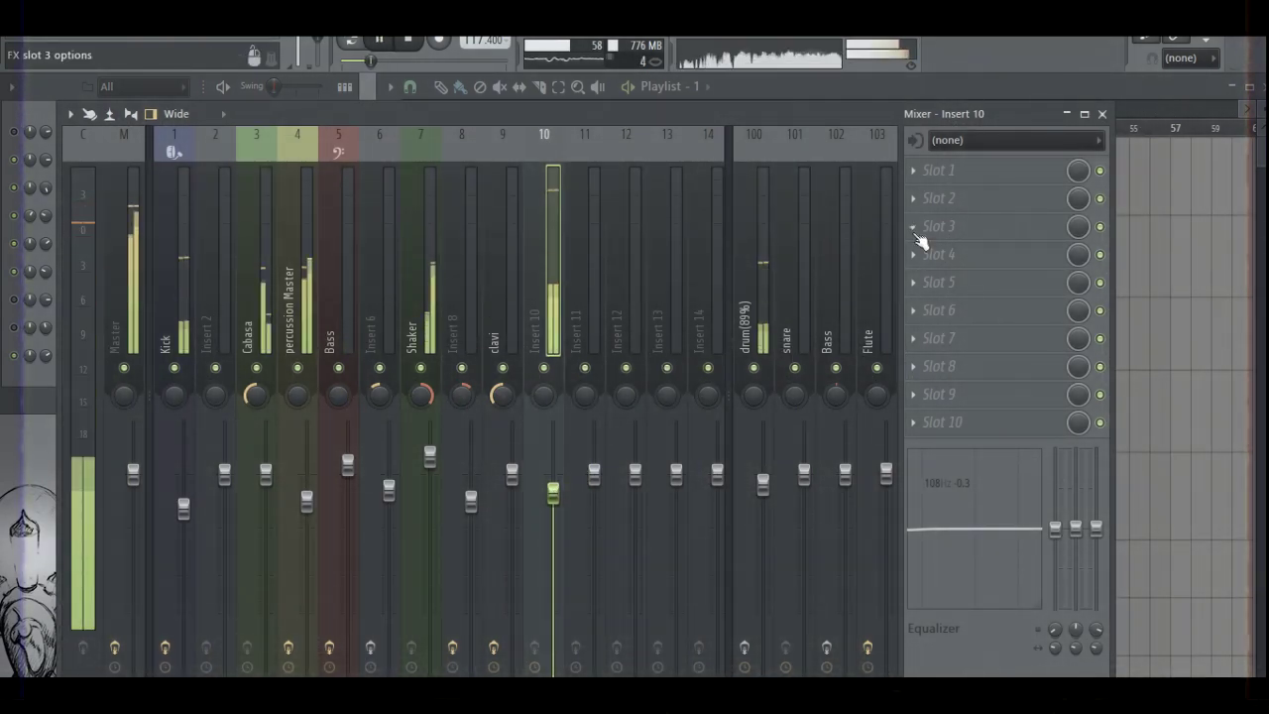
click(914, 173)
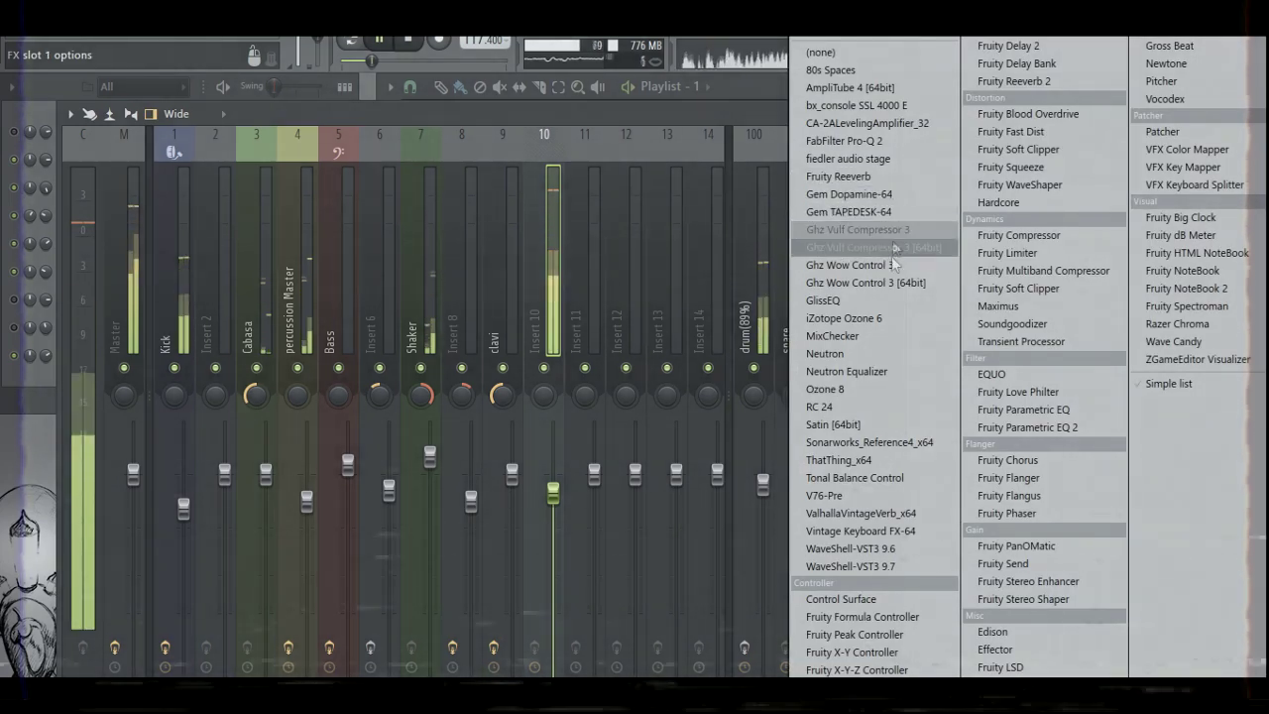